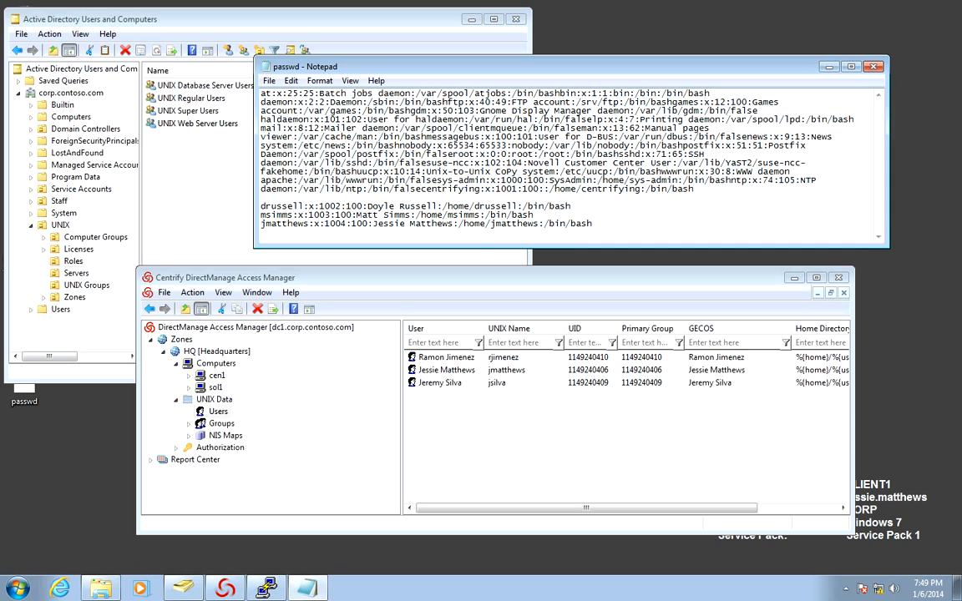
Search for the Staff web-administrator user and select them to add to the HQ zone.
right_click(405, 371)
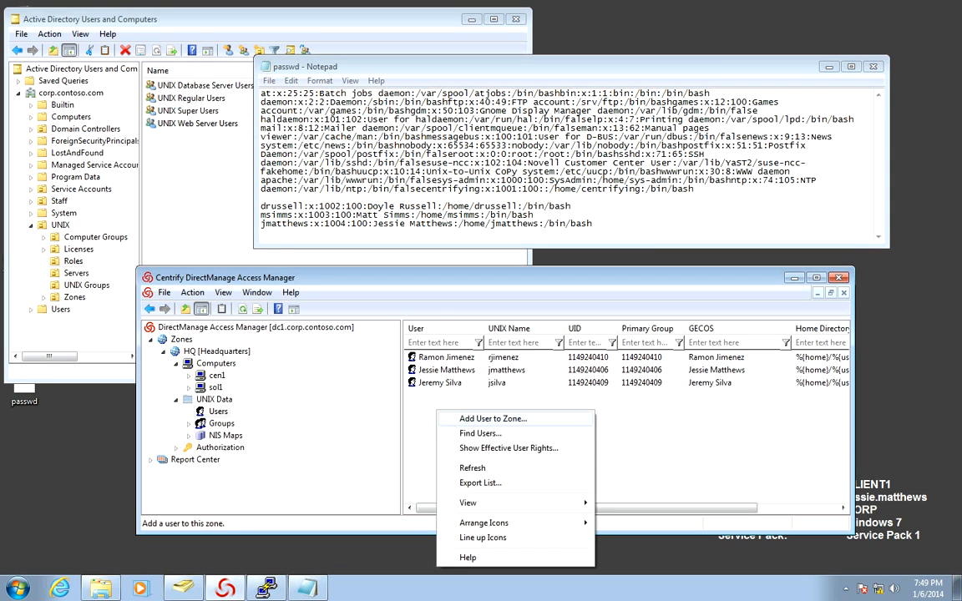
click(438, 378)
click(442, 200)
text(doyle)
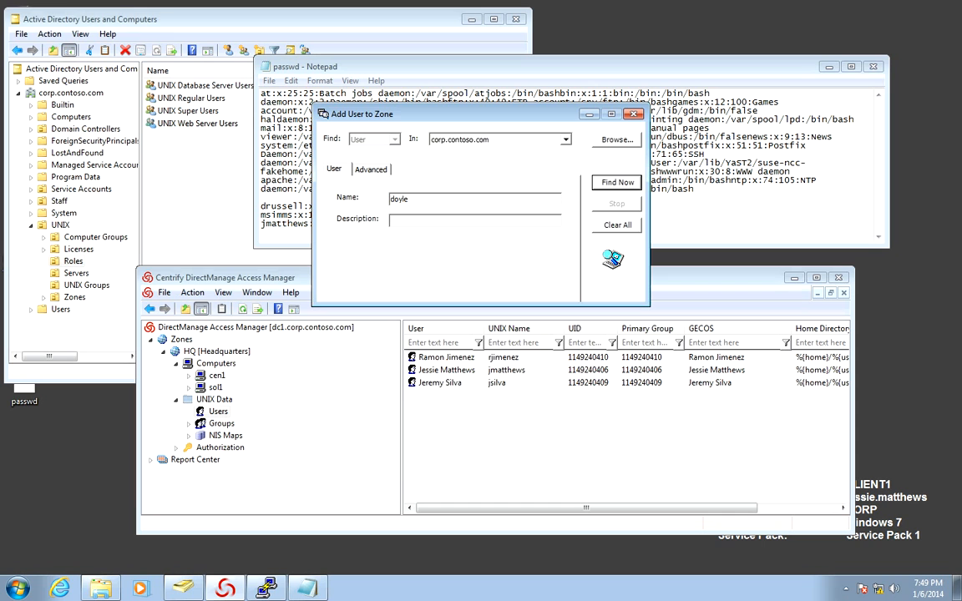
key(Return)
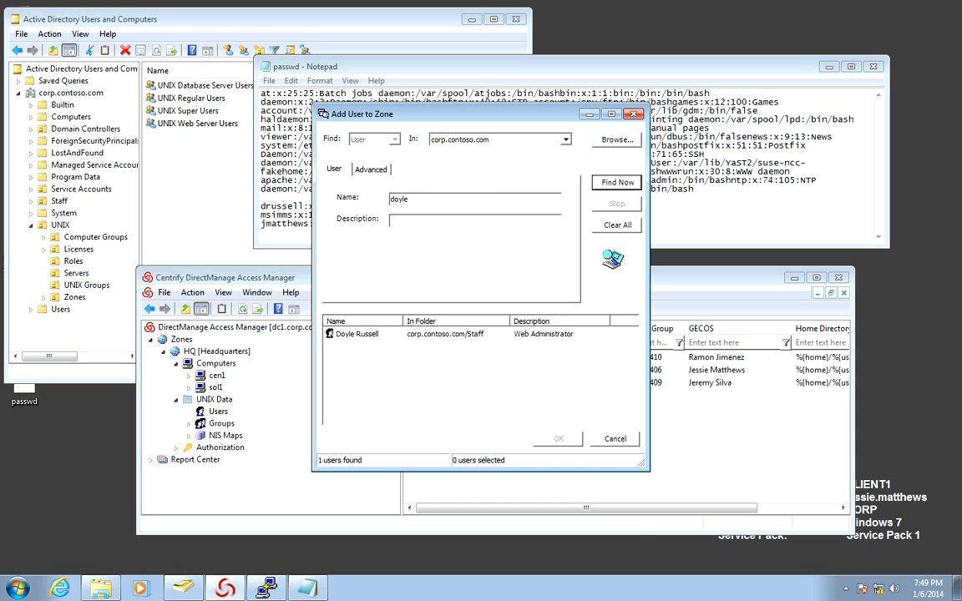
double_click(357, 334)
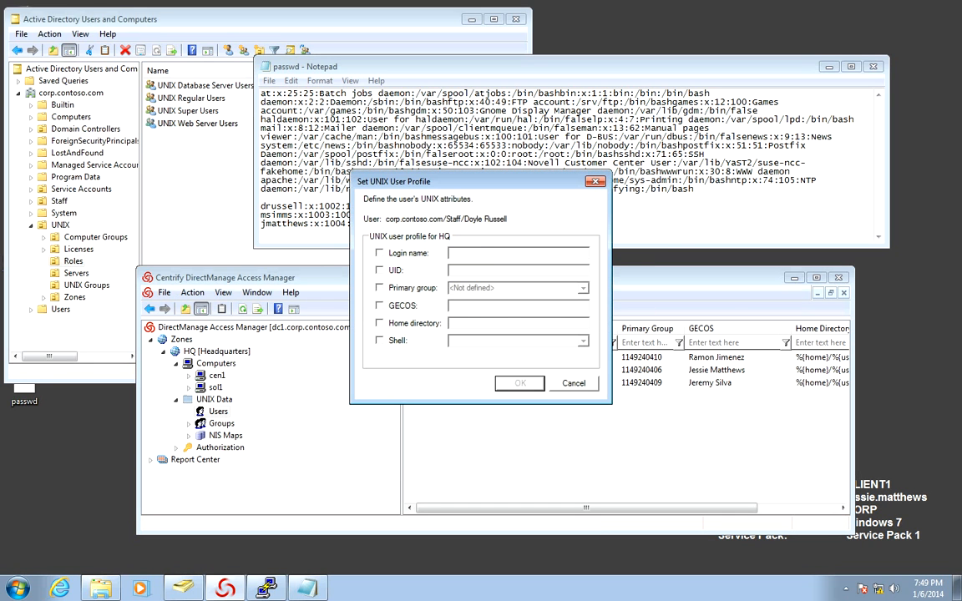
Accept the default login name, UID, primary group, GECOS, home directory and shell, and save.
click(380, 253)
click(380, 270)
click(380, 288)
click(381, 306)
click(380, 323)
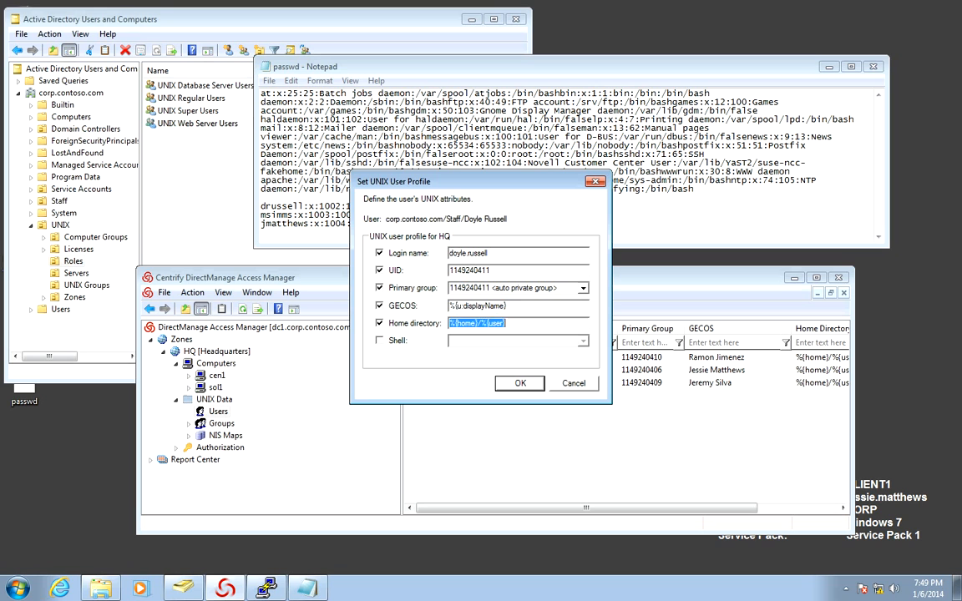
click(380, 341)
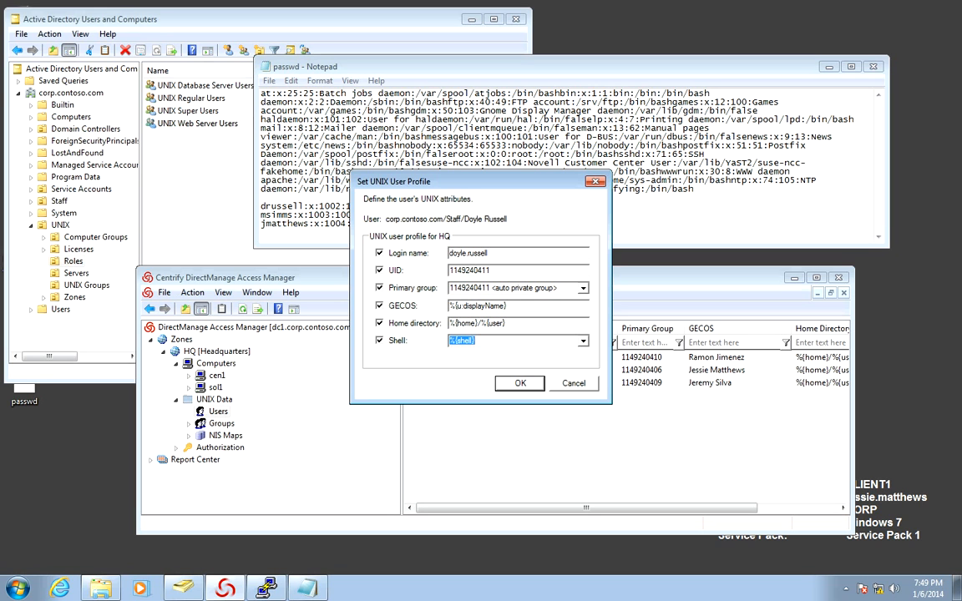
key(Return)
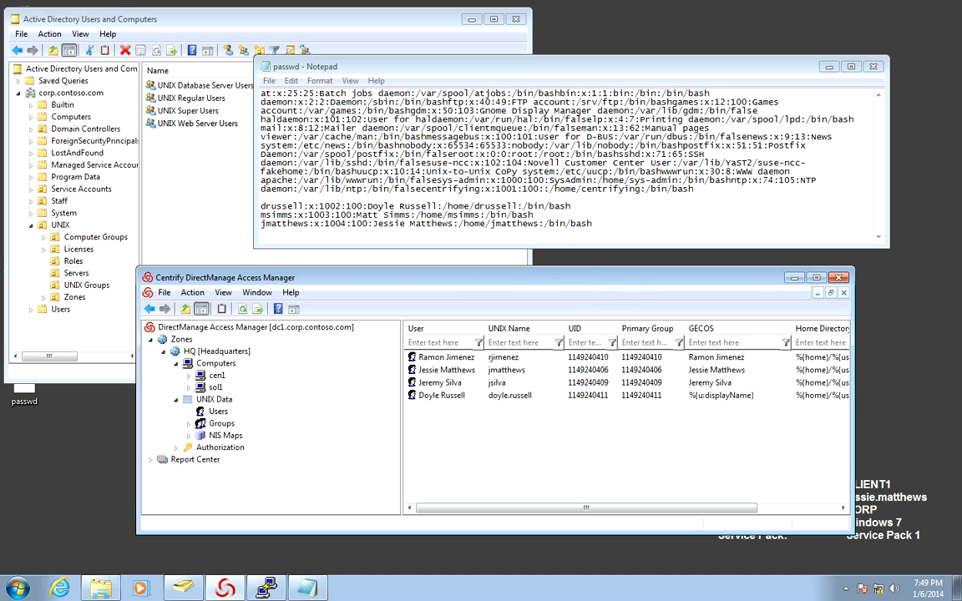
Add the second Staff user to HQ, accepting default login, UID, group, GECOS, home and shell.
right_click(479, 431)
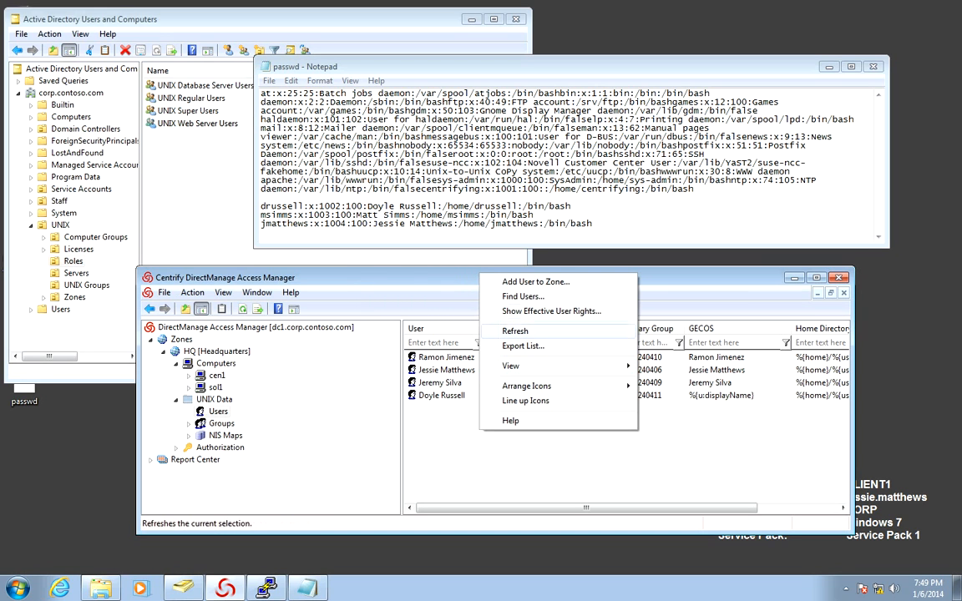
click(535, 281)
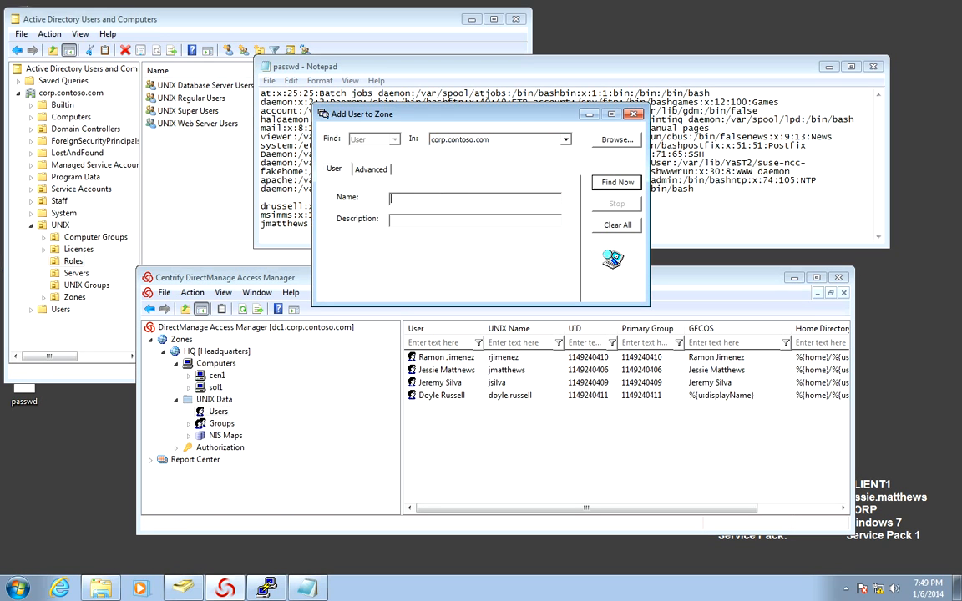
text(matt)
key(Return)
double_click(351, 346)
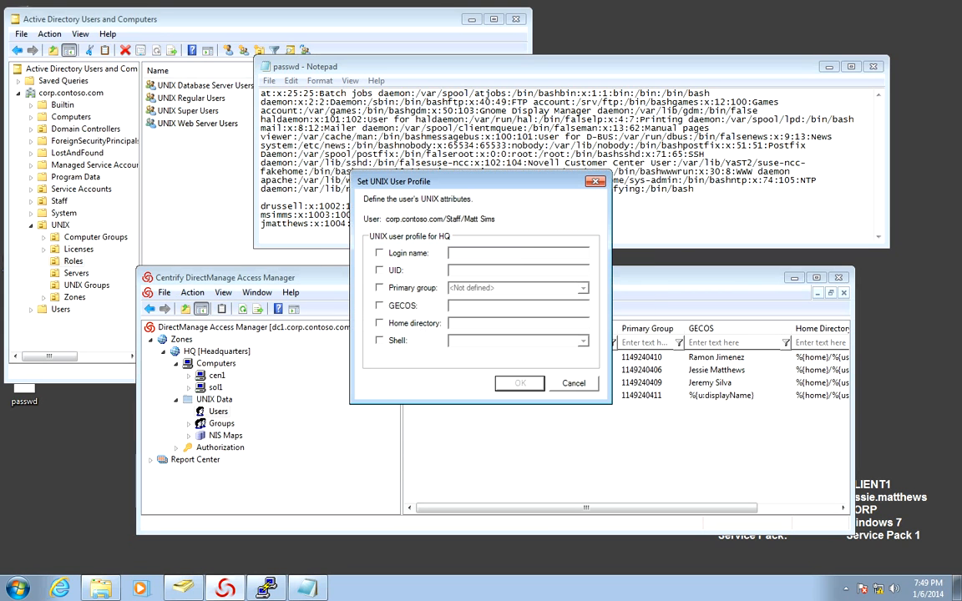
click(381, 253)
click(381, 271)
click(380, 288)
click(380, 306)
click(380, 324)
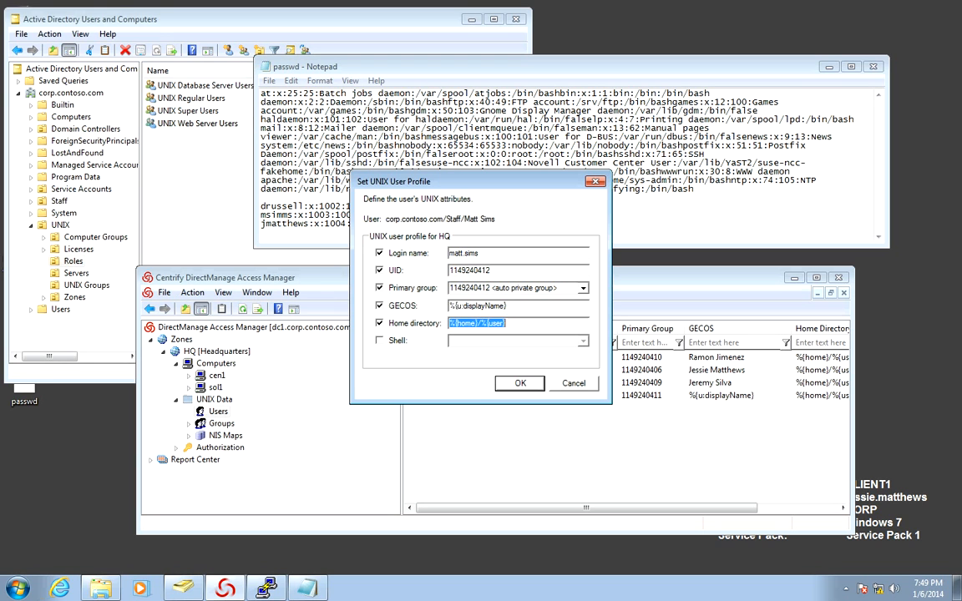
click(380, 341)
click(520, 384)
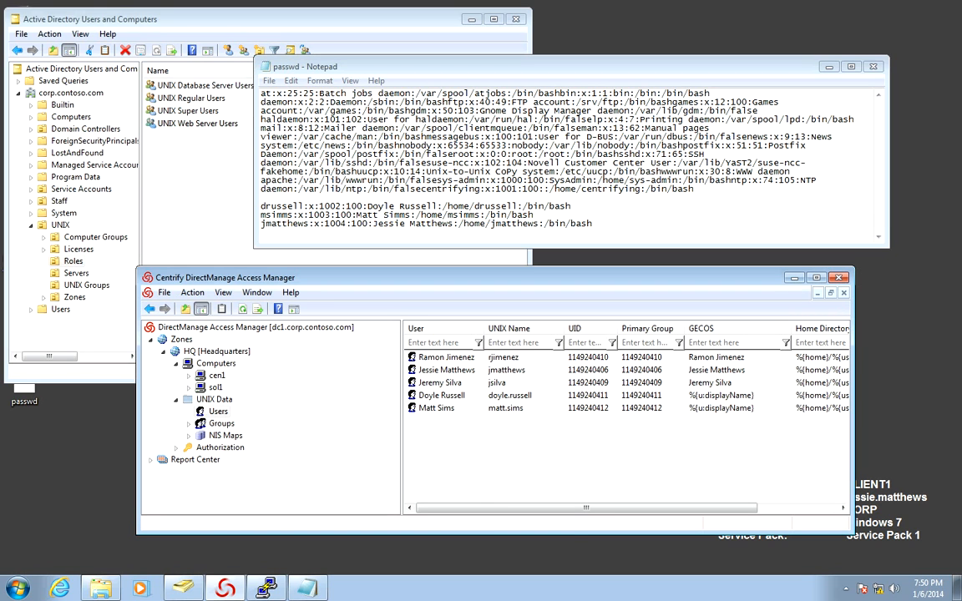
Add the first new zone user to the UNIX Web Server Users group.
right_click(530, 395)
click(564, 406)
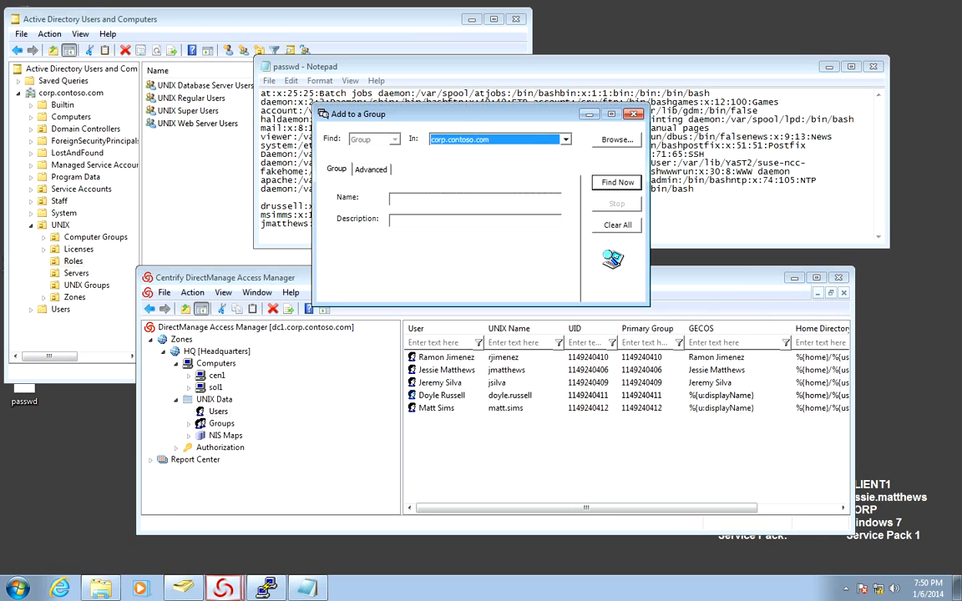
click(451, 199)
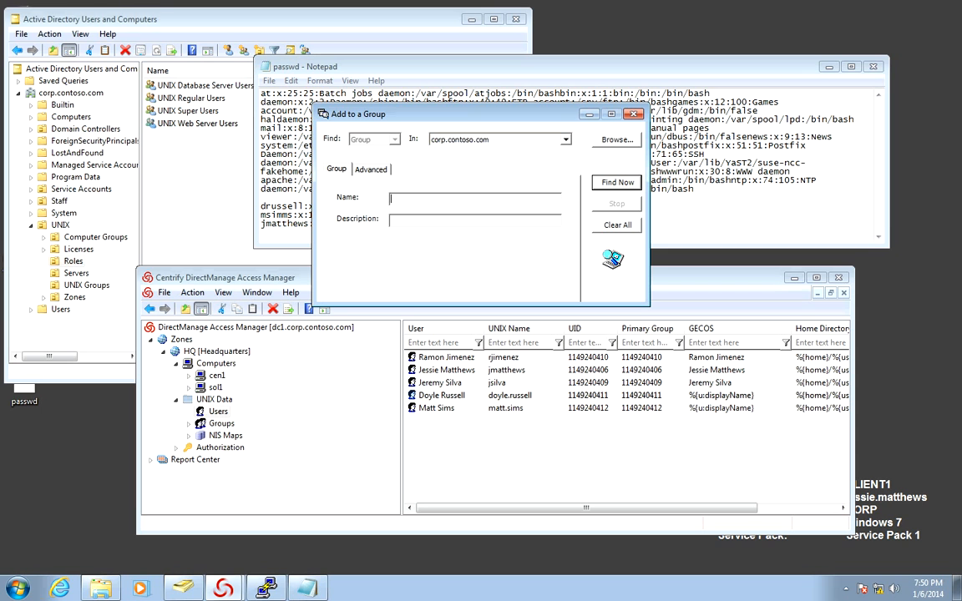
text(unix web)
key(Return)
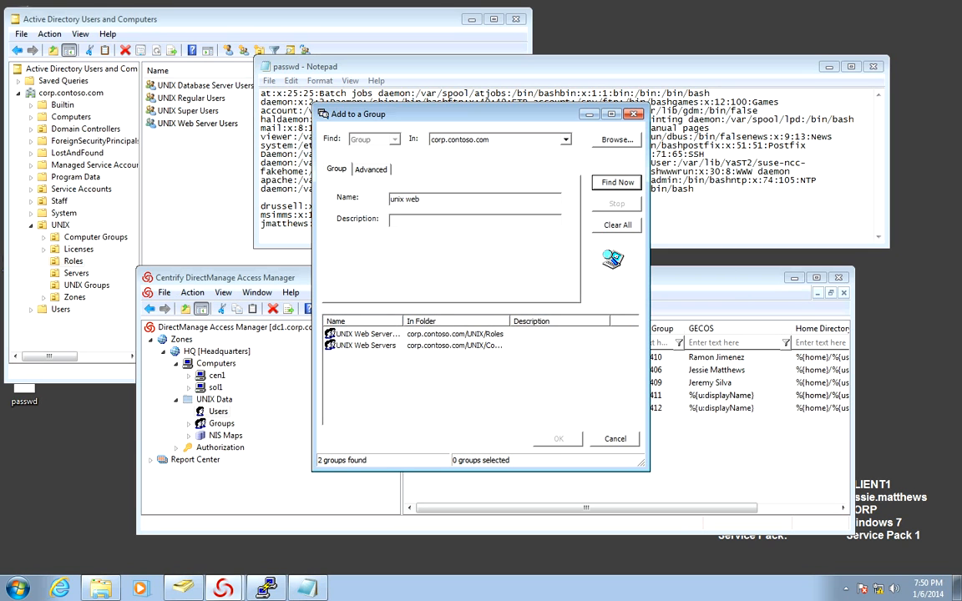
double_click(372, 334)
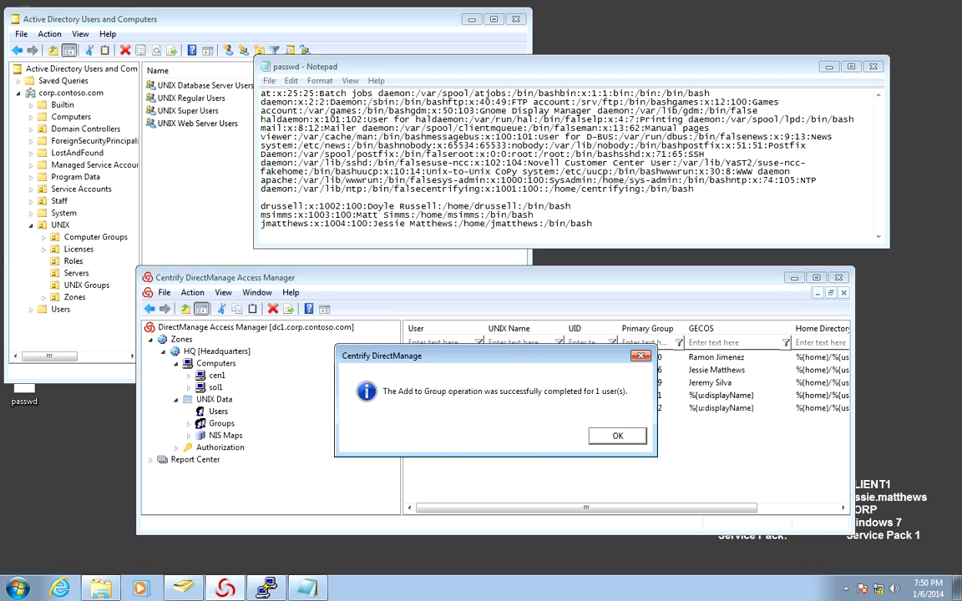
key(Return)
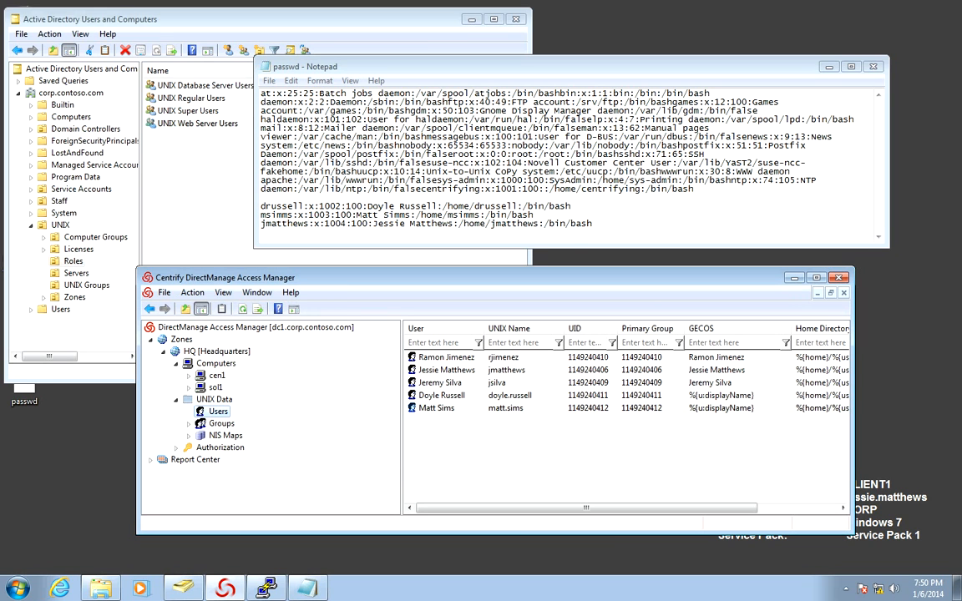
Add the second new zone user to UNIX Web Server Users as well.
right_click(509, 407)
click(539, 415)
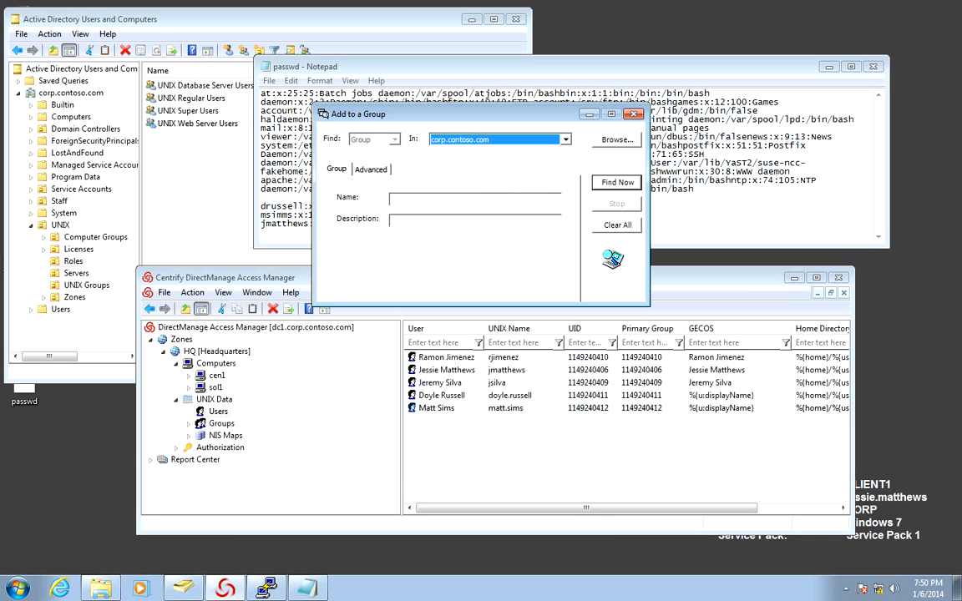
text(unix web)
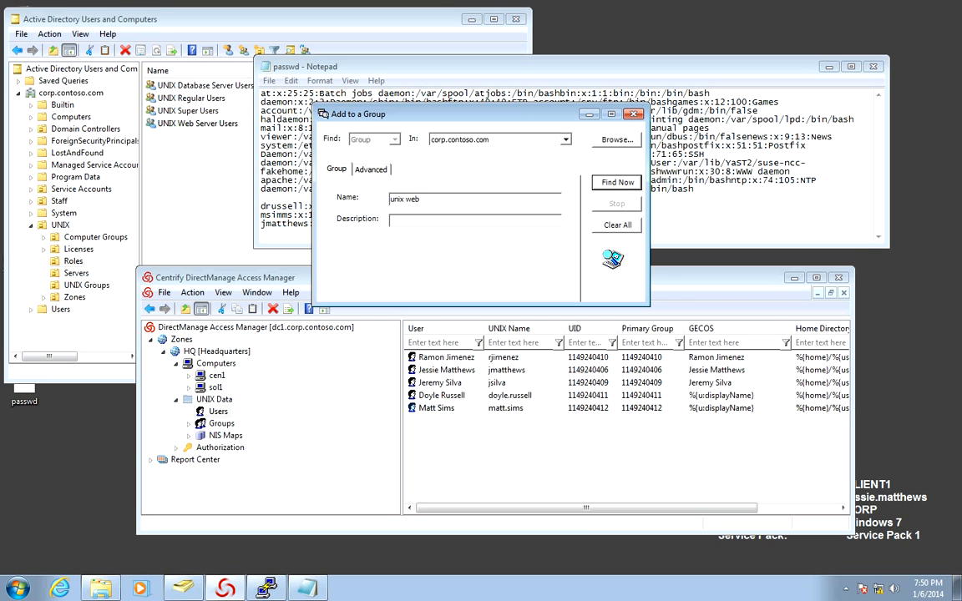
key(Return)
drag(402, 320, 465, 321)
double_click(374, 334)
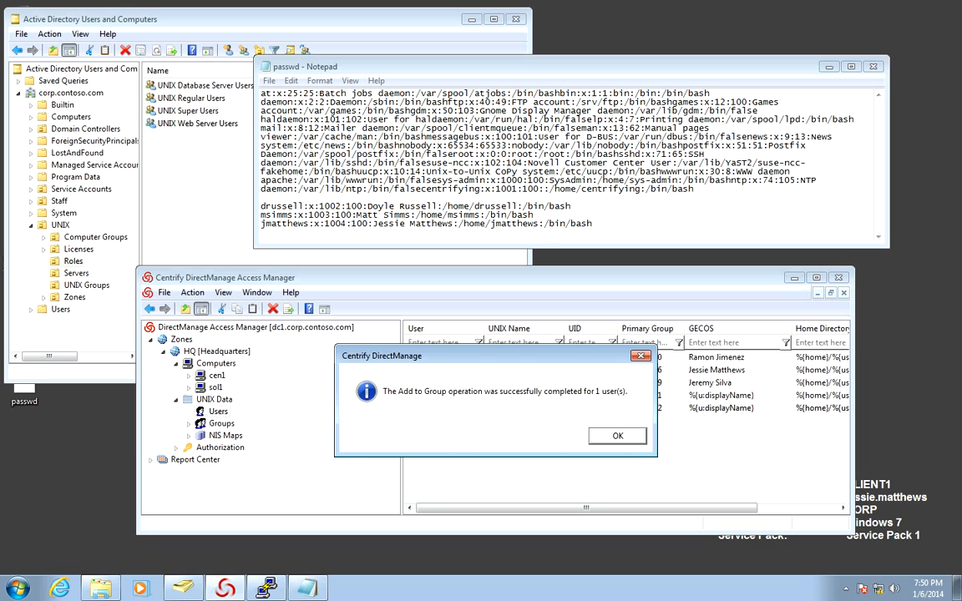
key(Return)
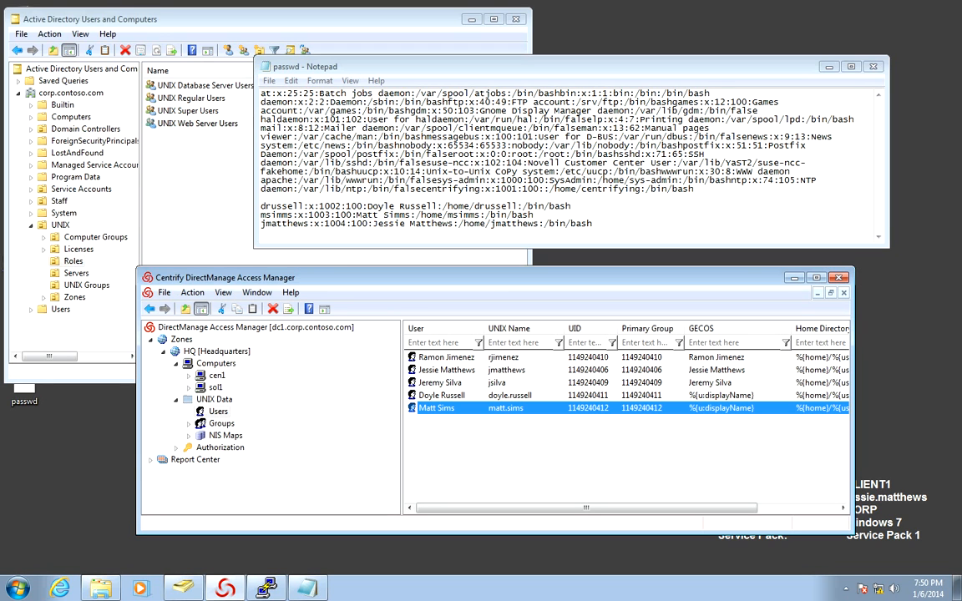
Start precreating a new UNIX computer object named suse1 in the UNIX Servers container.
right_click(215, 364)
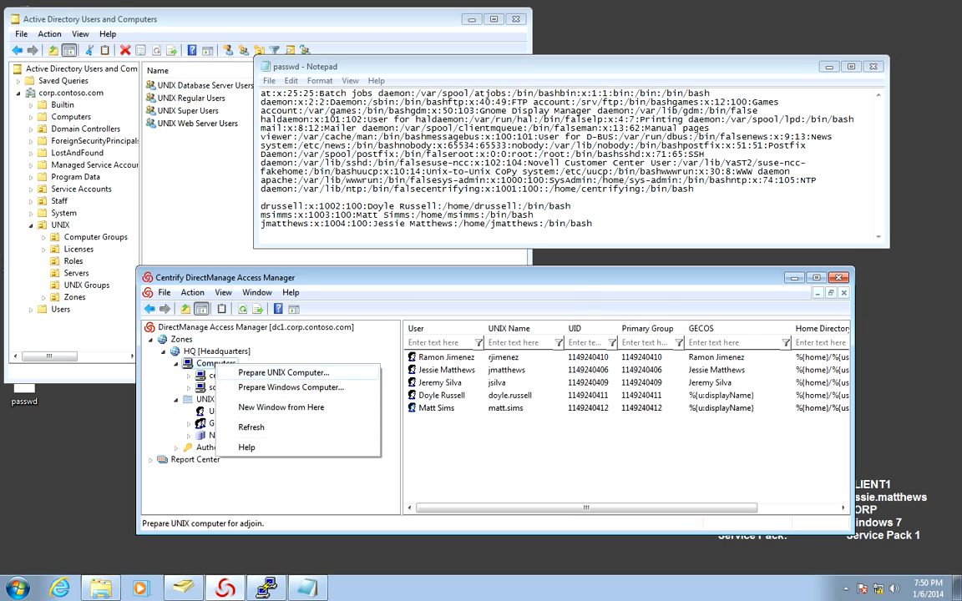
click(276, 373)
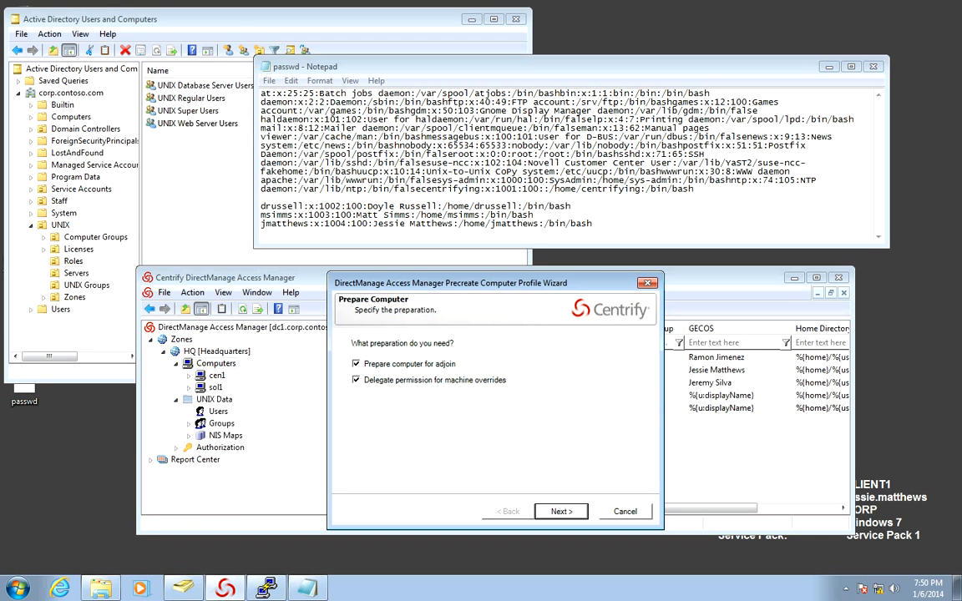
key(Return)
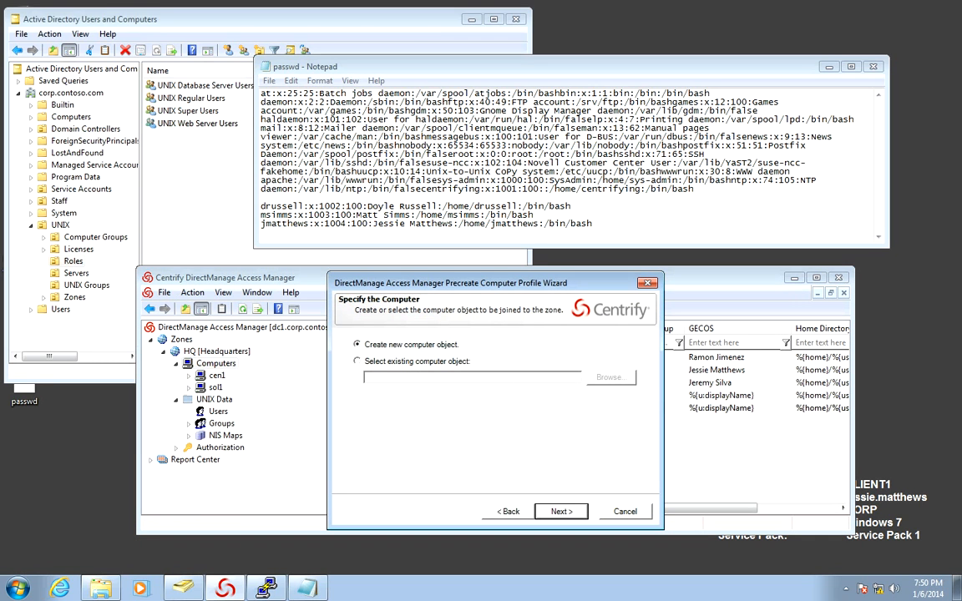
key(Return)
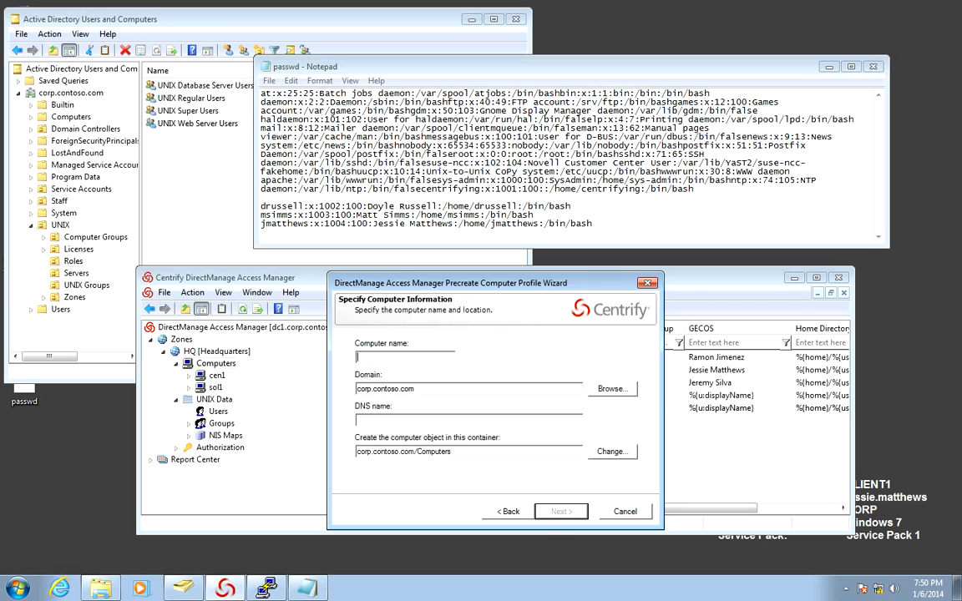
text(suse1)
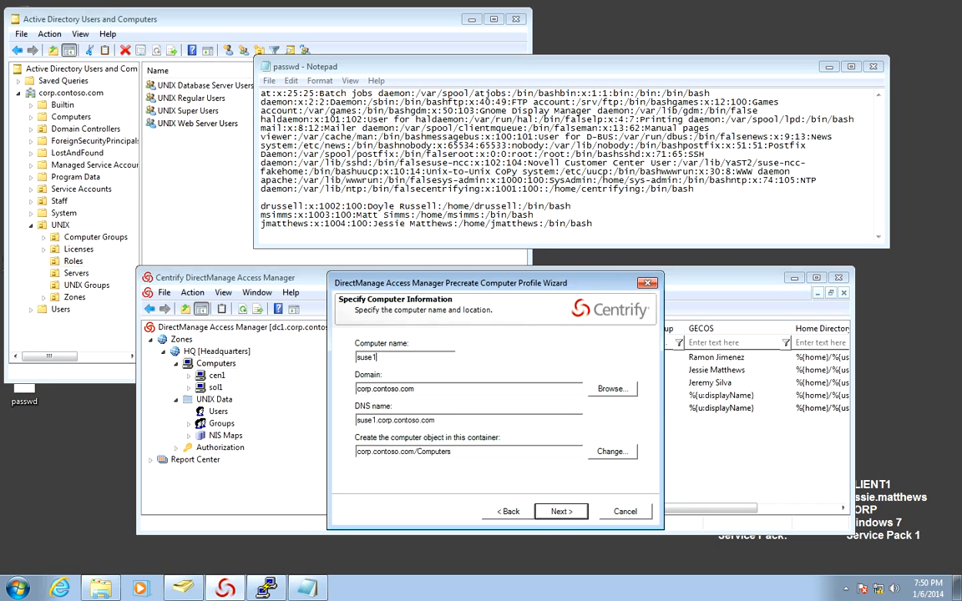
click(612, 452)
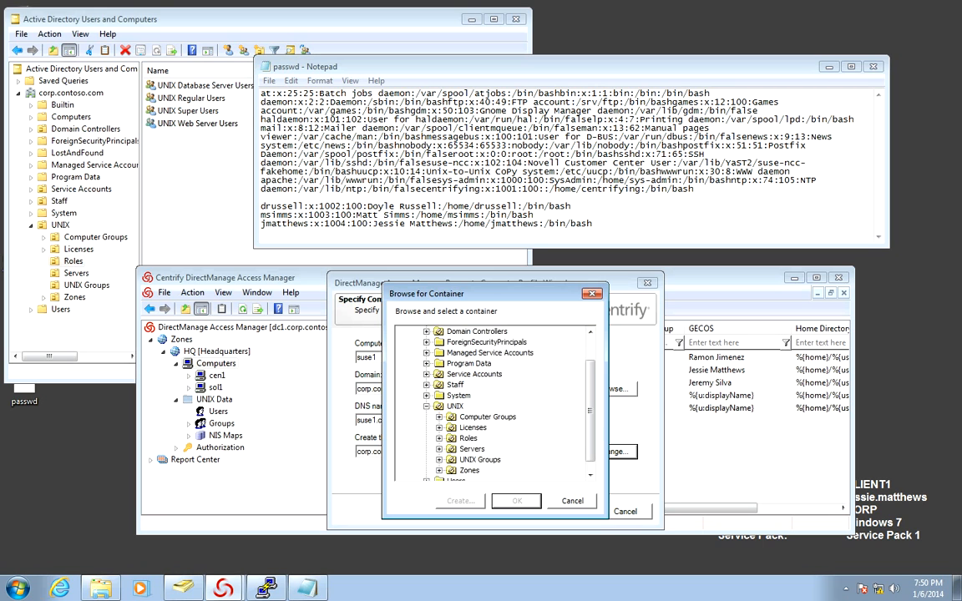
click(472, 450)
click(517, 502)
click(561, 511)
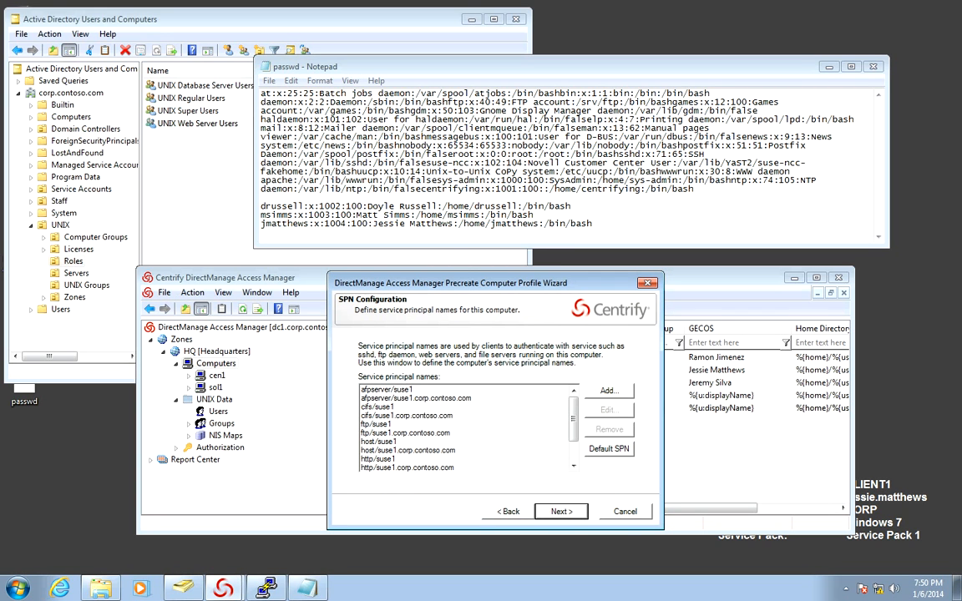
Keep default SPNs, let suse1 join itself, keep Domain Admins as override delegate, and create.
key(Return)
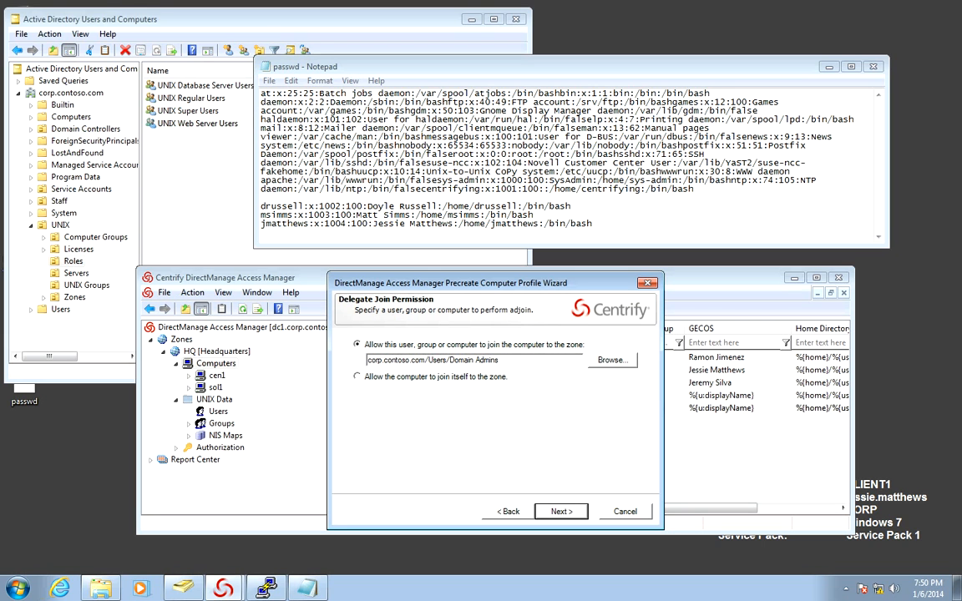
click(358, 377)
key(Return)
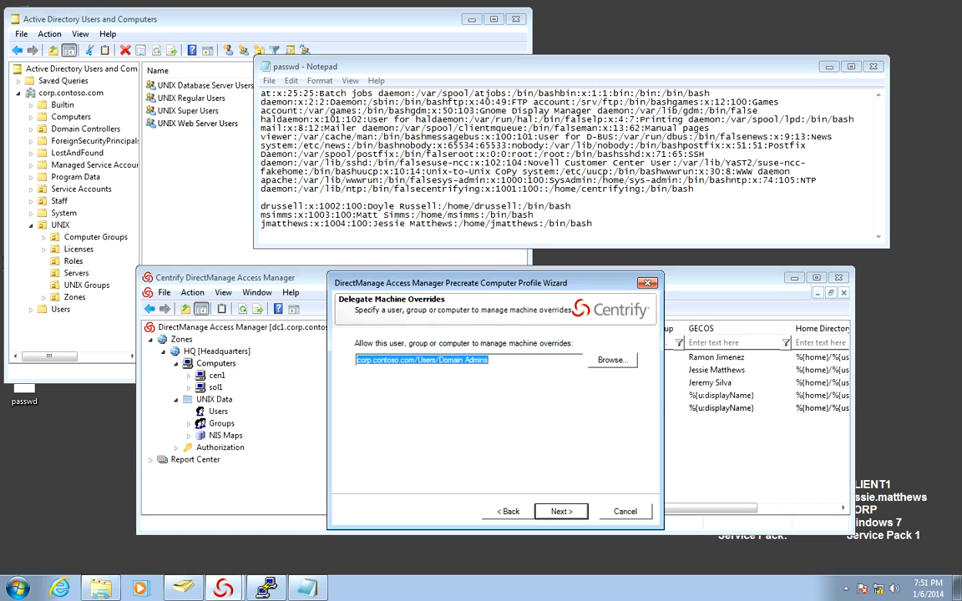
key(Return)
key(Return)
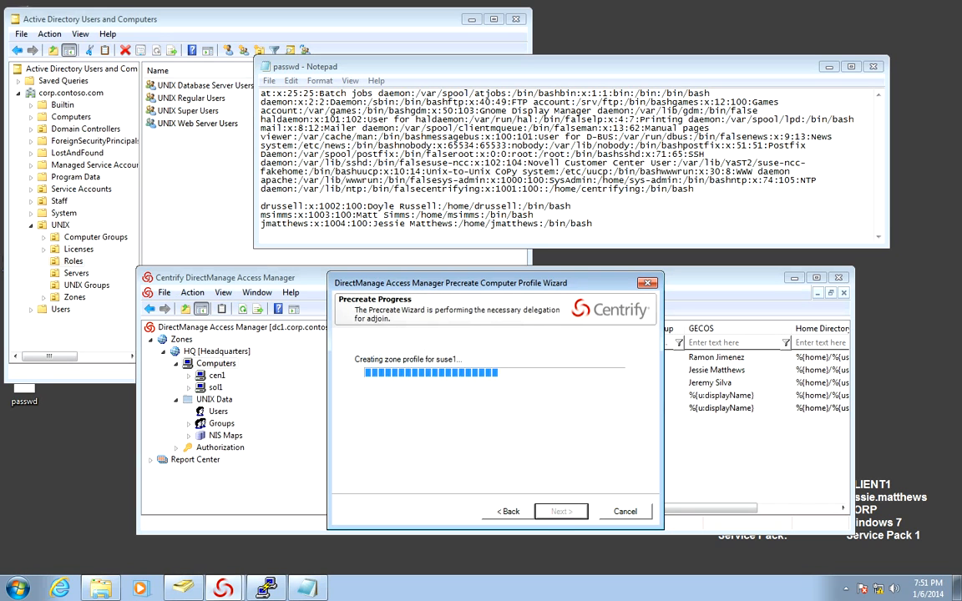
key(Return)
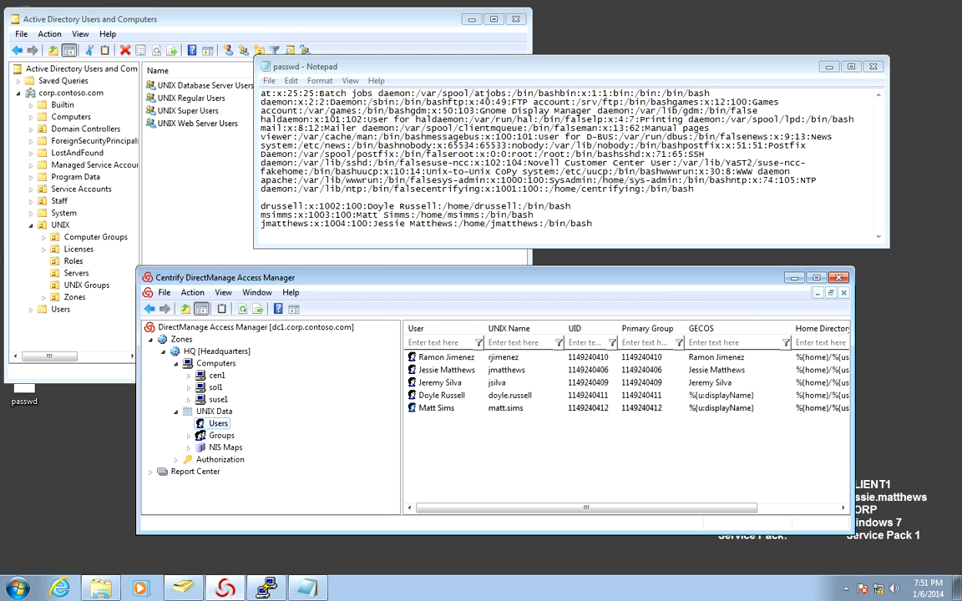
Add suse1's AD computer object to UNIX Web Servers through its Member Of properties.
right_click(216, 399)
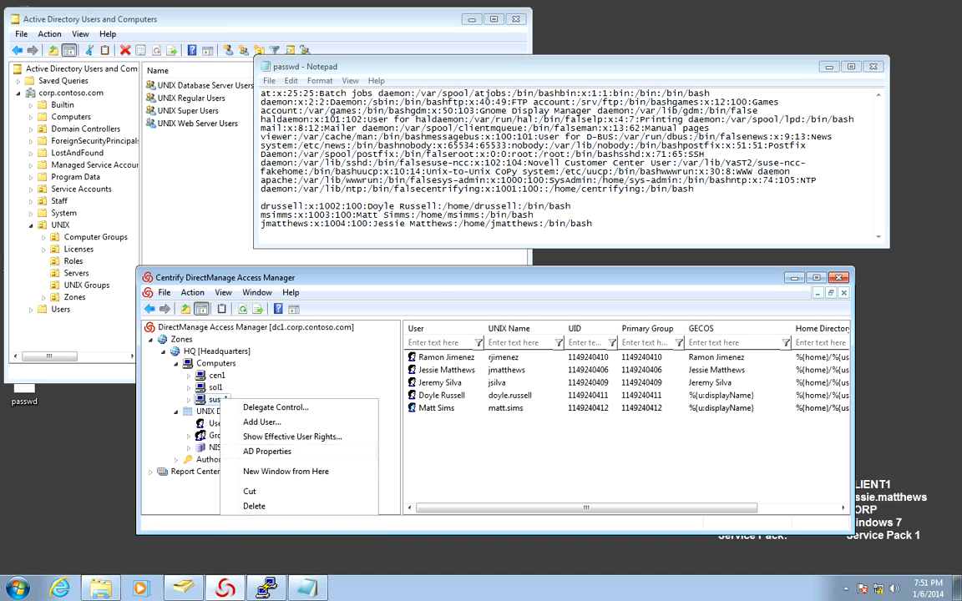
click(268, 451)
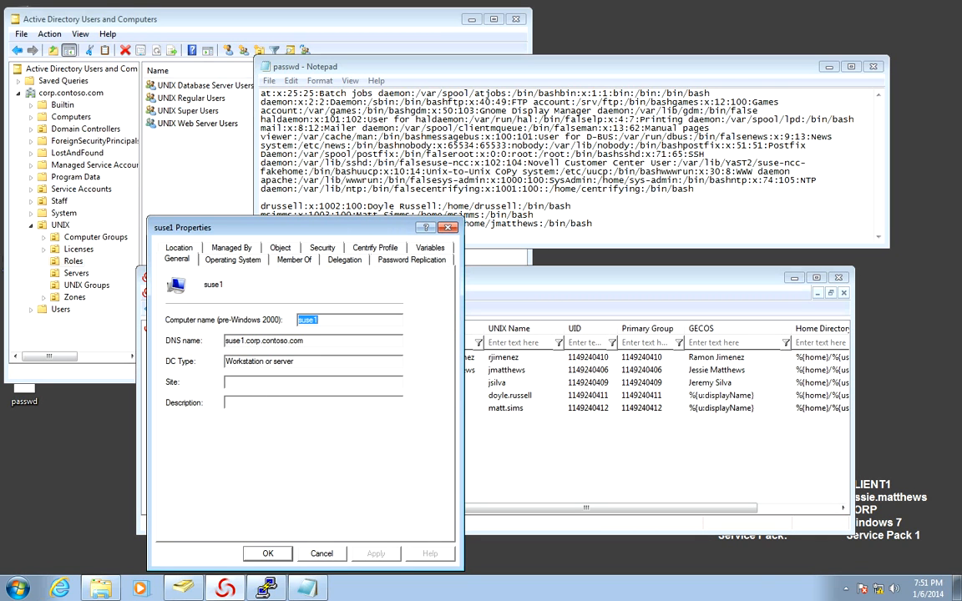
click(294, 260)
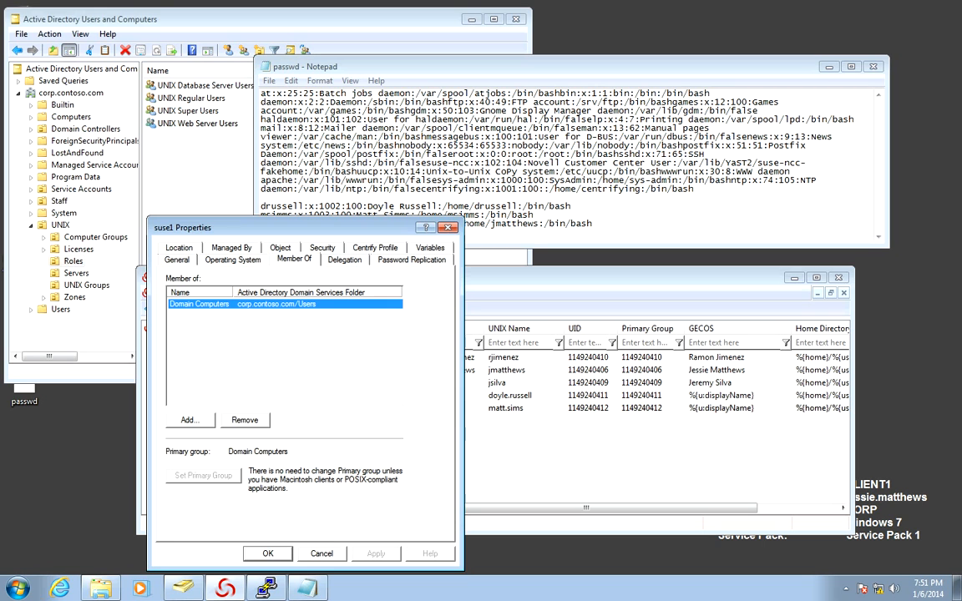
click(189, 420)
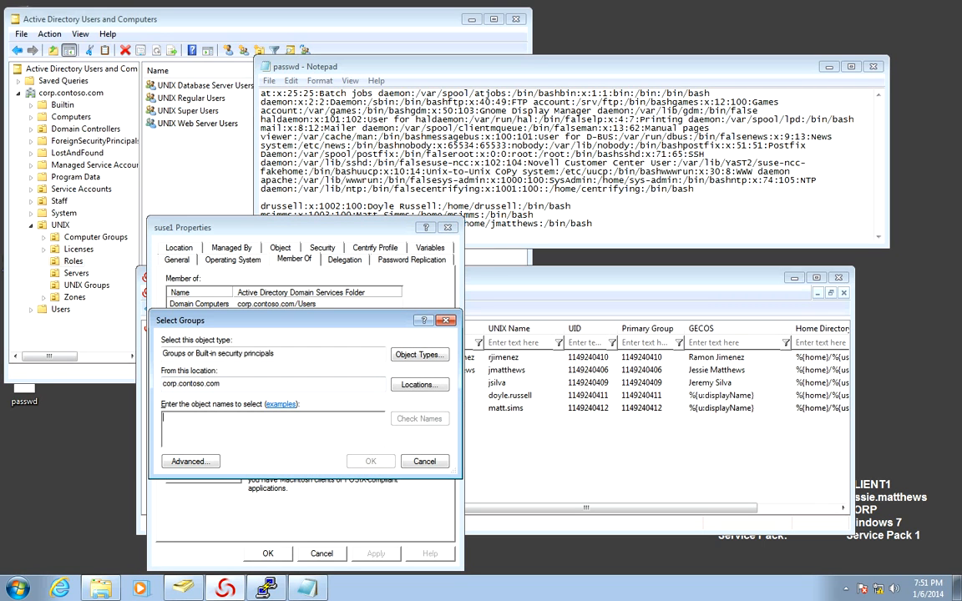
text(unix)
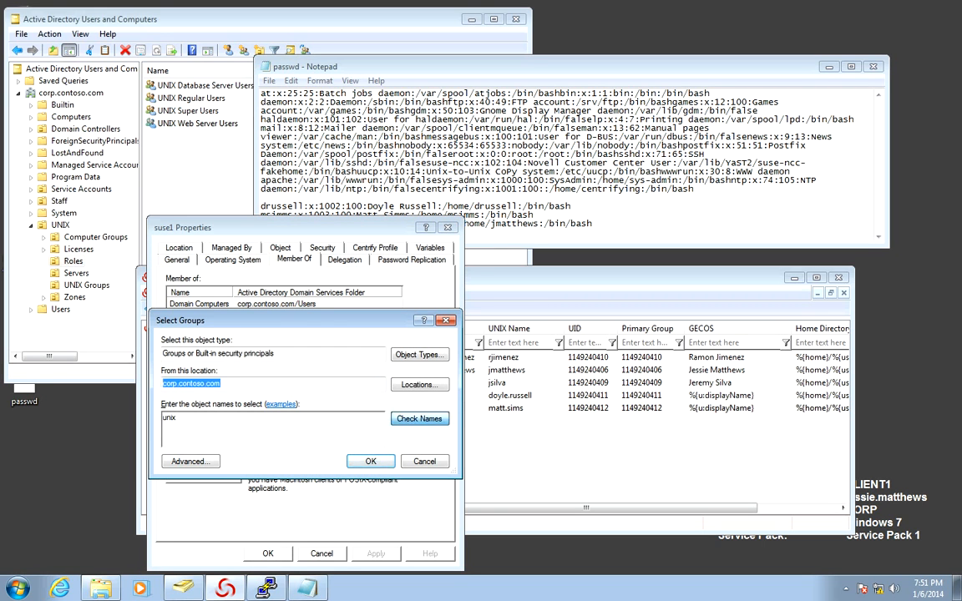
click(420, 418)
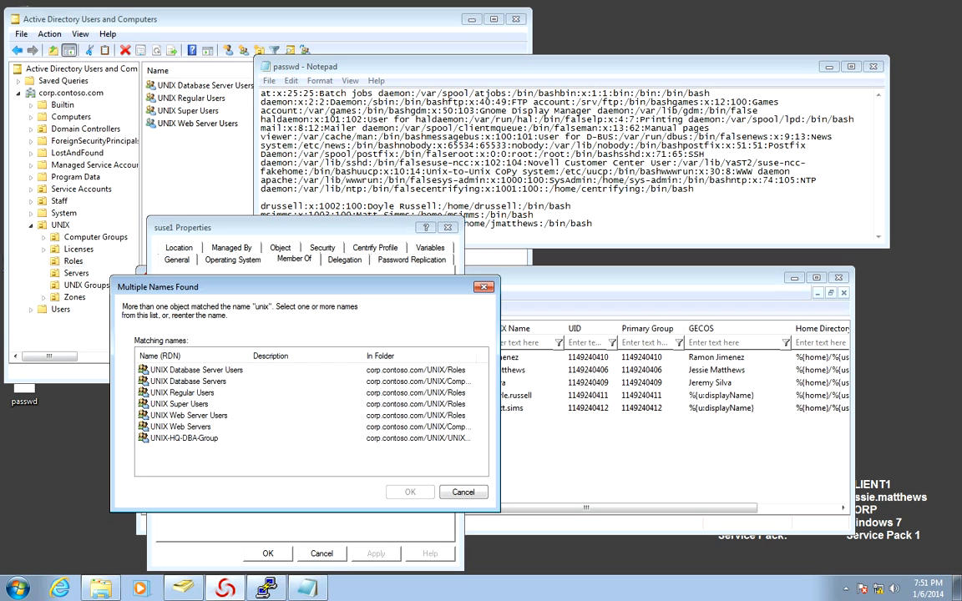
click(180, 427)
click(411, 492)
click(371, 462)
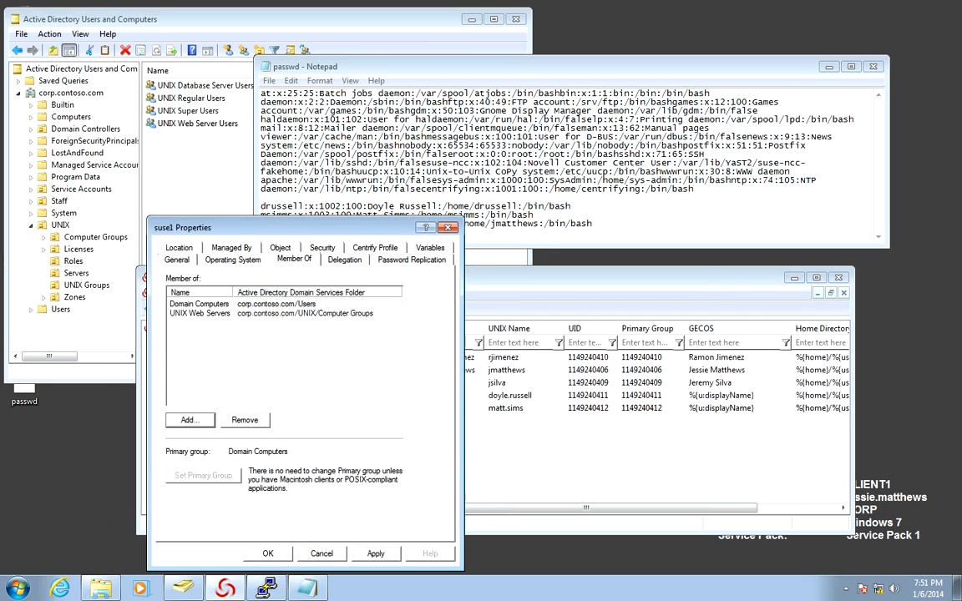
click(268, 554)
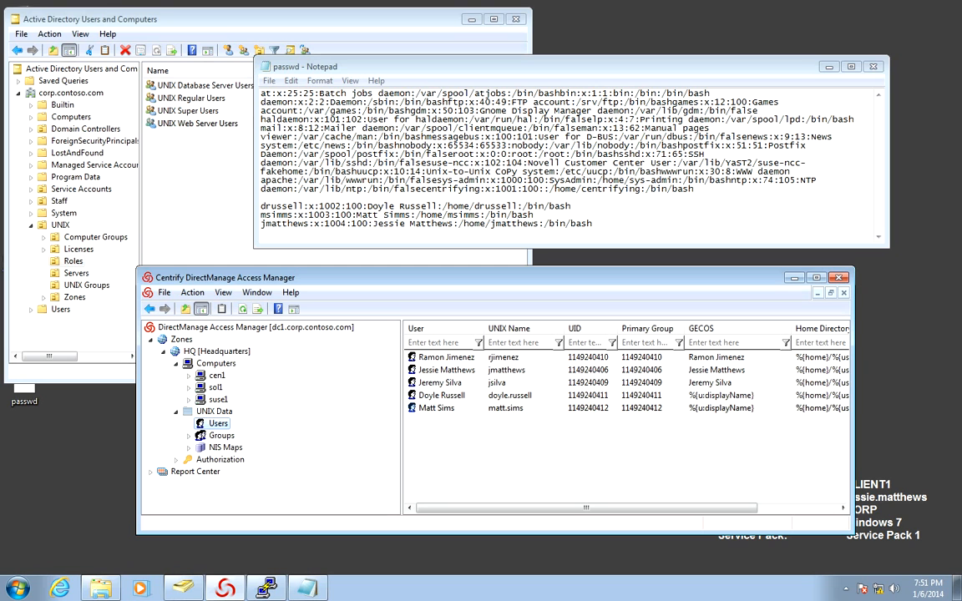
Under suse1 > UNIX Data > Users, find and select the first Staff user to add.
click(189, 399)
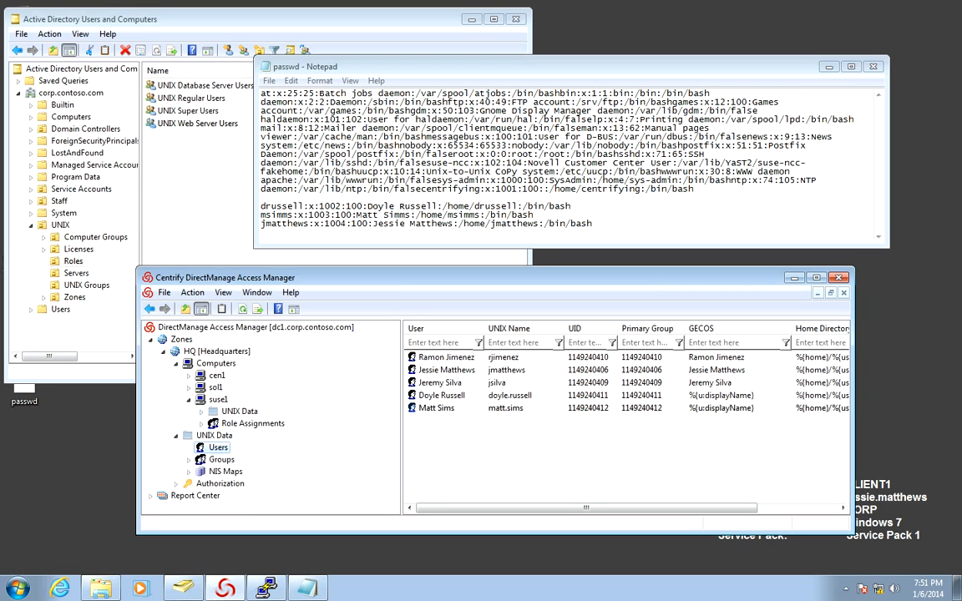
click(201, 412)
click(243, 424)
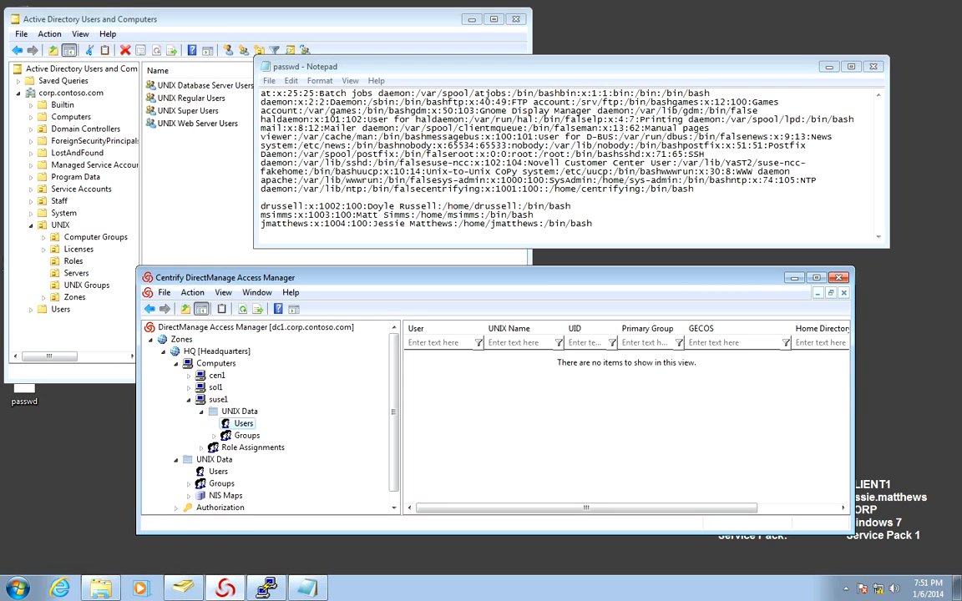
right_click(529, 393)
click(555, 401)
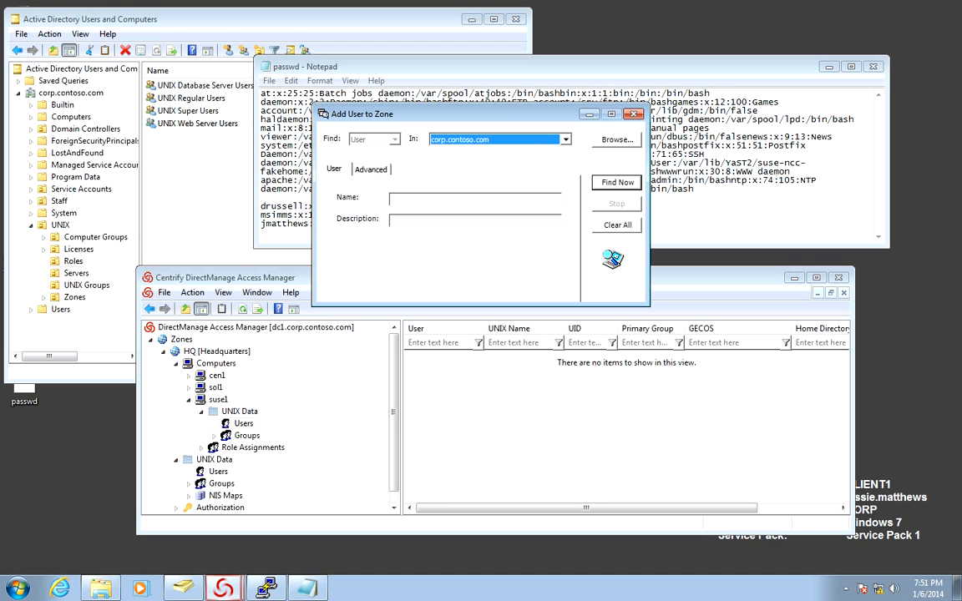
click(435, 199)
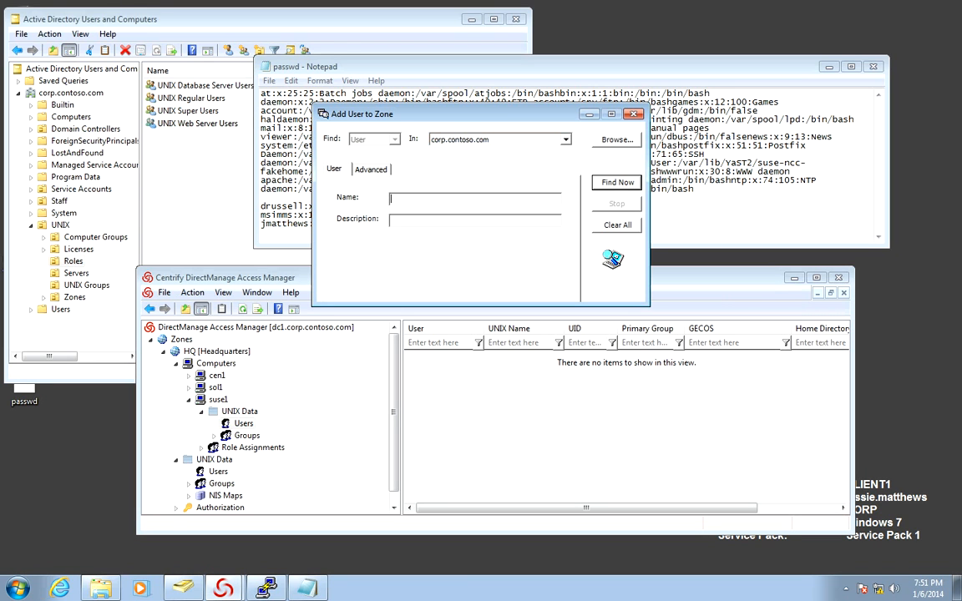
text(doy)
key(Return)
double_click(357, 334)
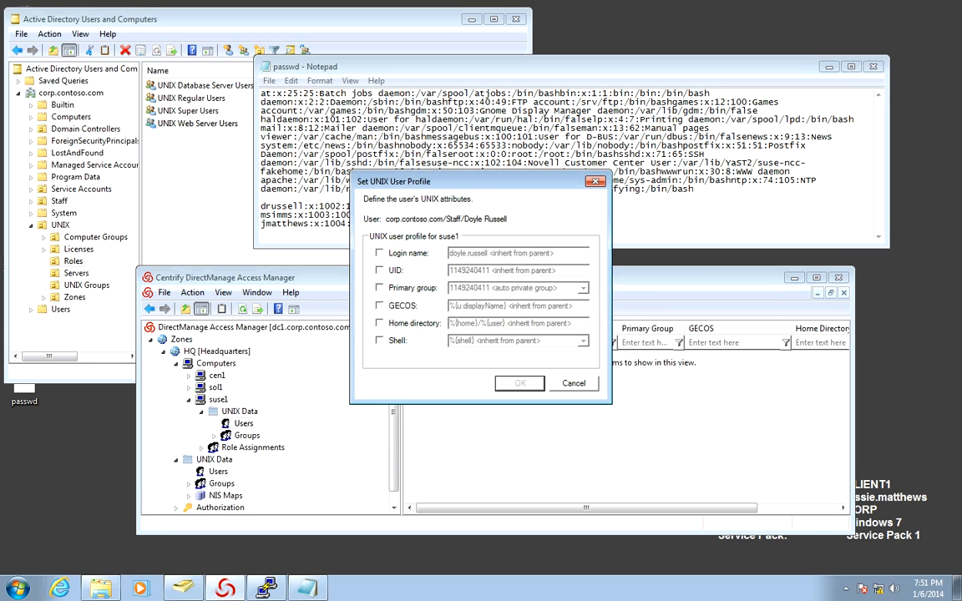
Override the user's suse1 login name with a shortened one, UID 1002 and primary group 100.
drag(451, 182, 588, 312)
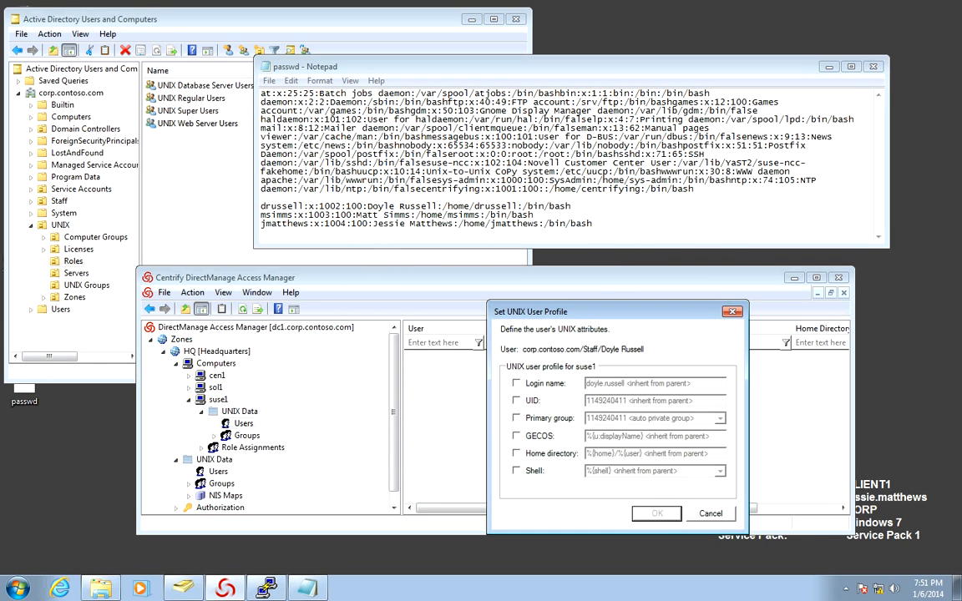
click(516, 383)
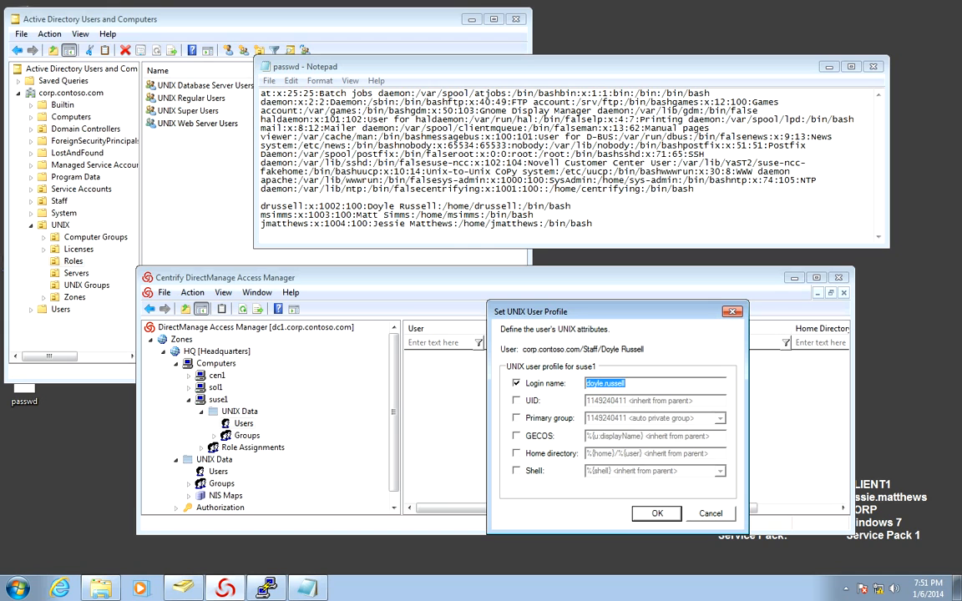
key(ctrl+shift+Left)
text(d)
key(Tab)
key(space)
key(Tab)
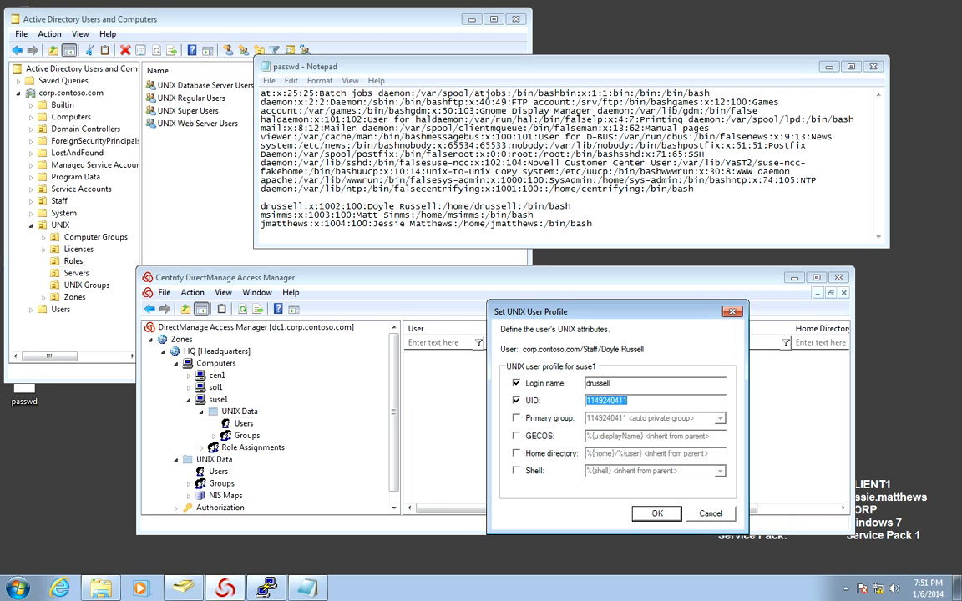
text(1002)
key(Tab)
key(space)
key(Tab)
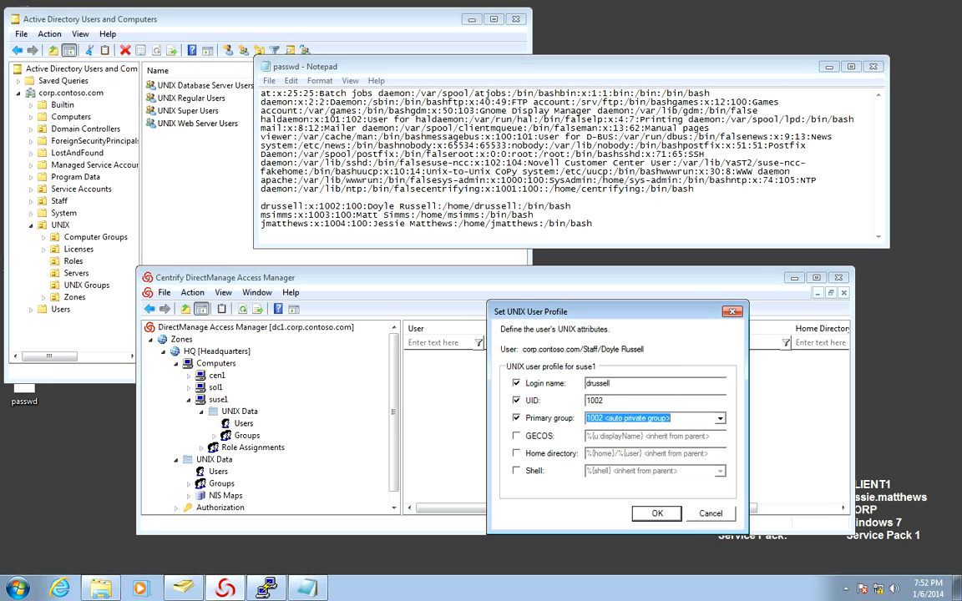
text(100)
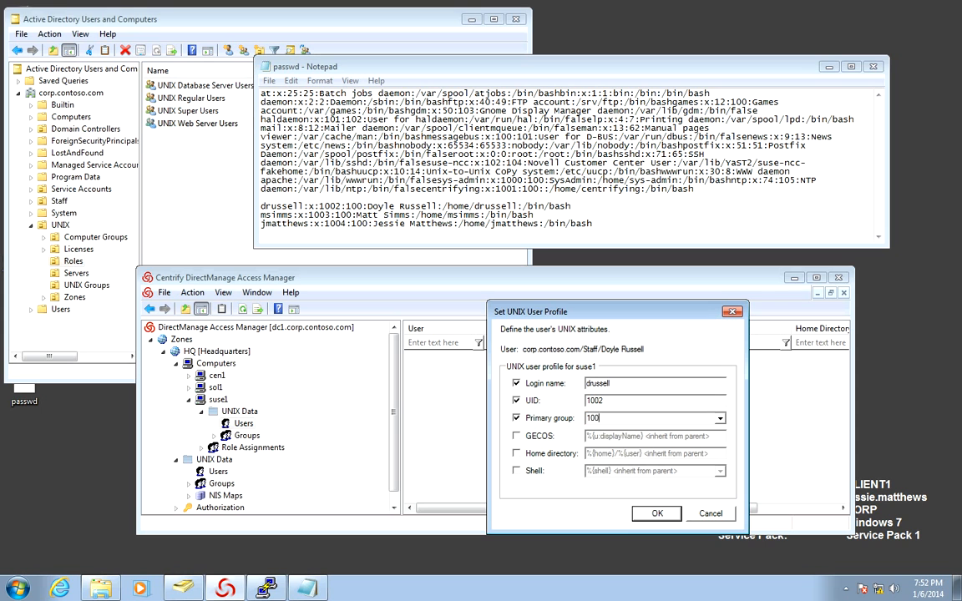
Save the first user's suse1 profile and pick the next Staff user from the full list.
key(Return)
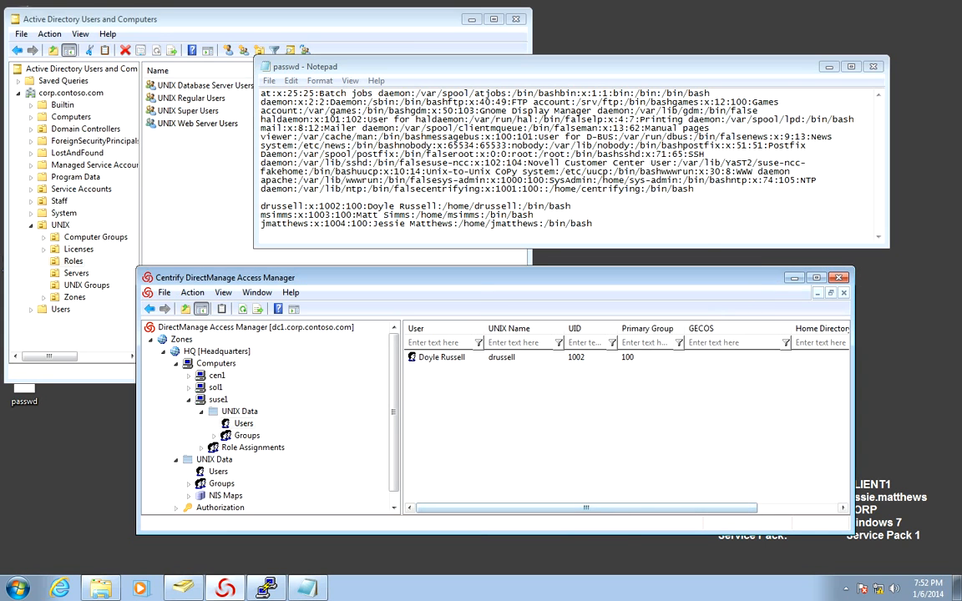
right_click(473, 403)
click(529, 411)
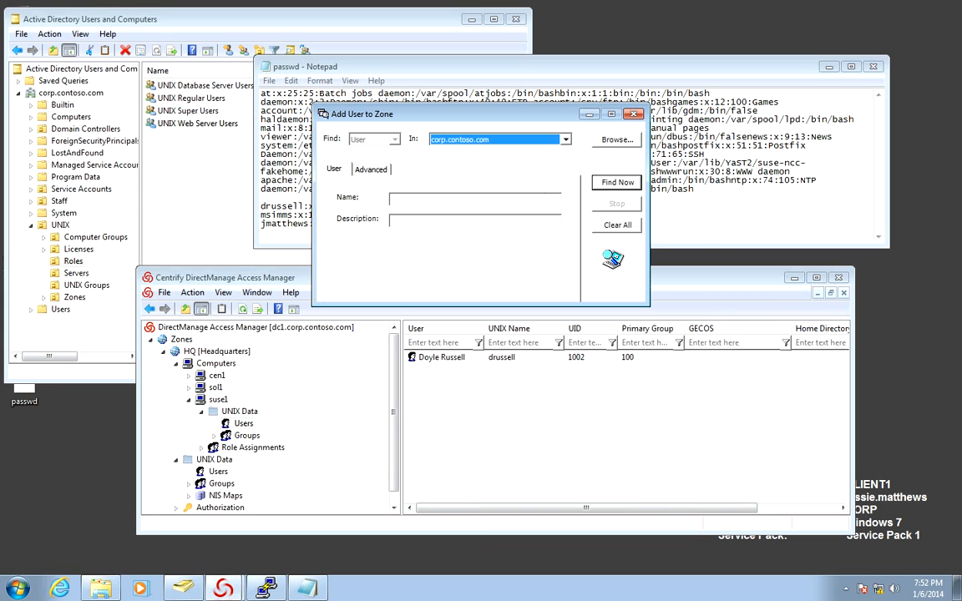
key(Return)
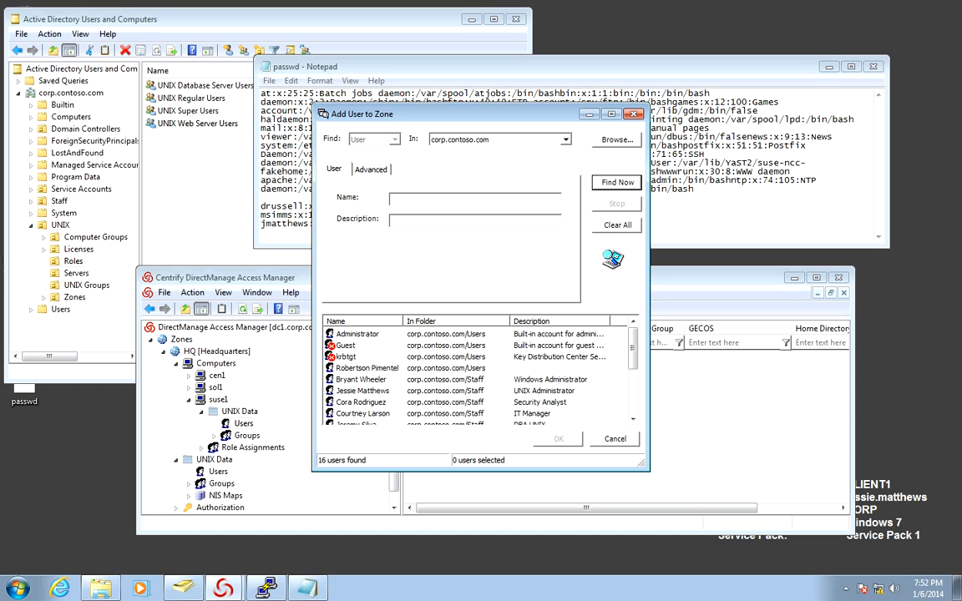
double_click(363, 391)
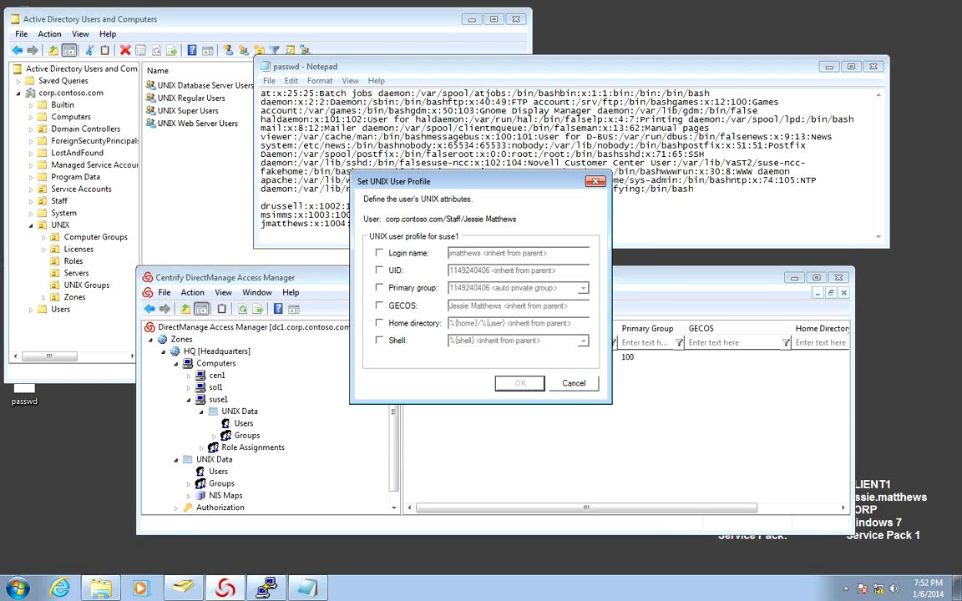
drag(460, 181, 528, 264)
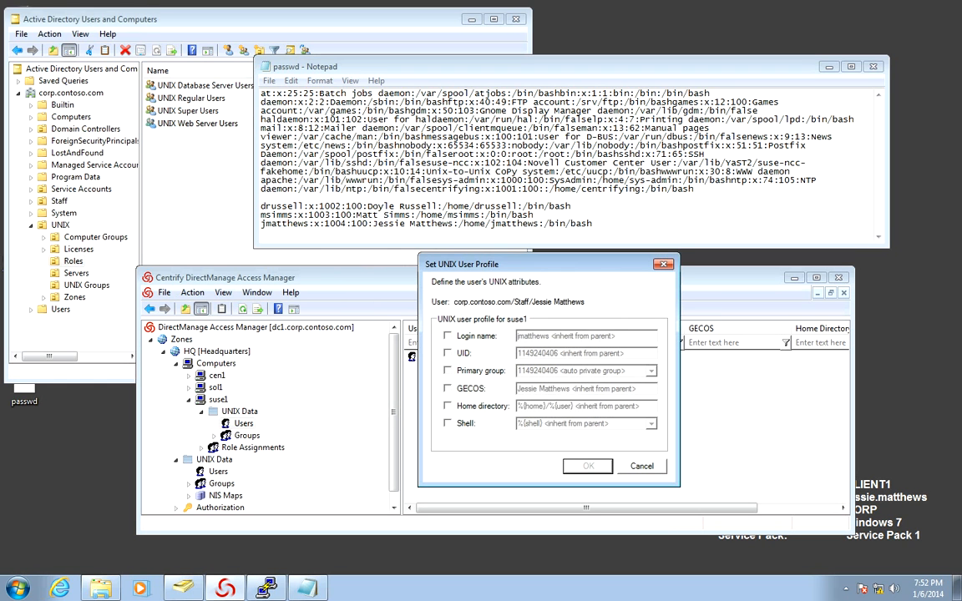
Override this user's suse1 login name, set UID 1004 and primary group 100, and save.
click(447, 336)
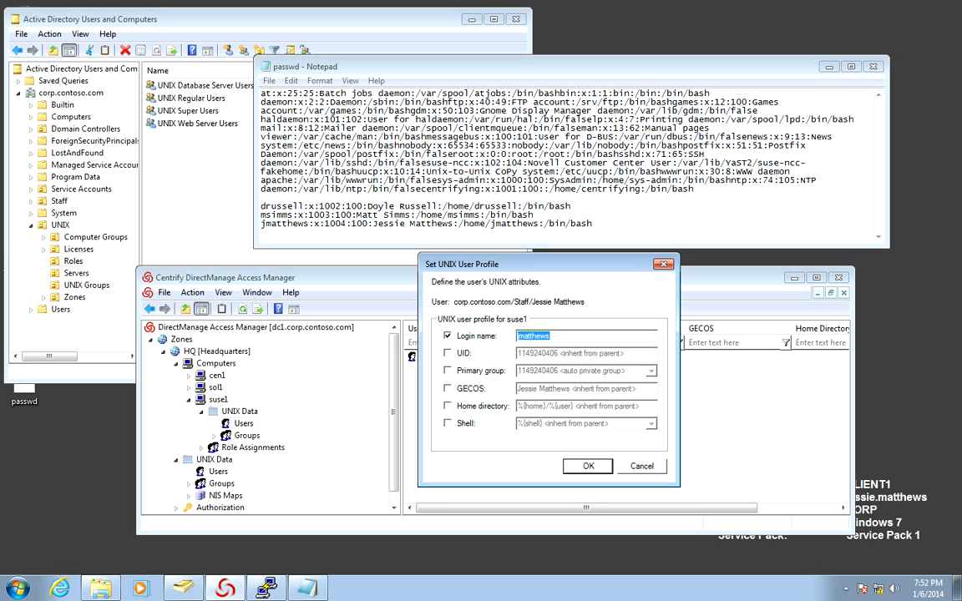
click(447, 353)
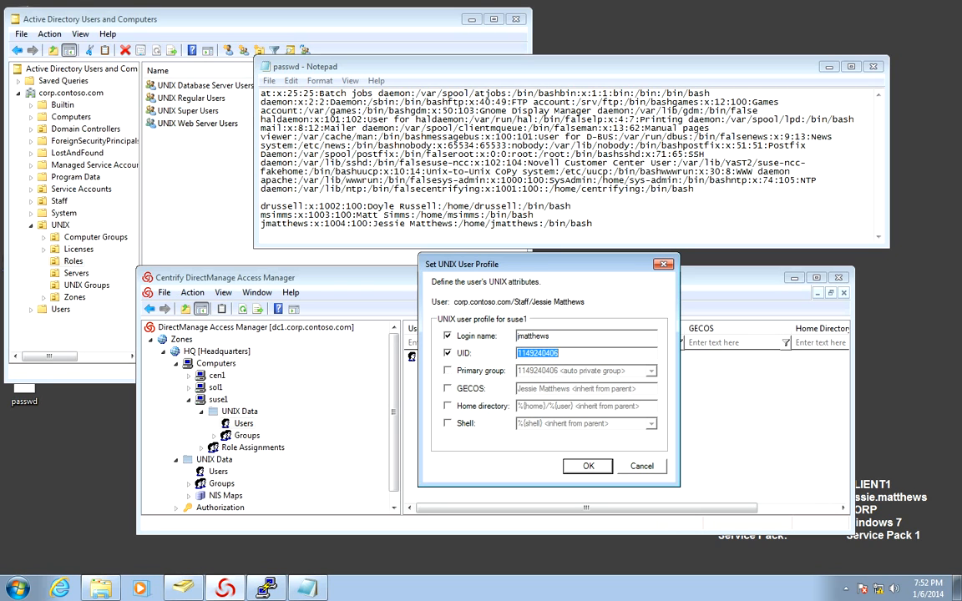
text(1004)
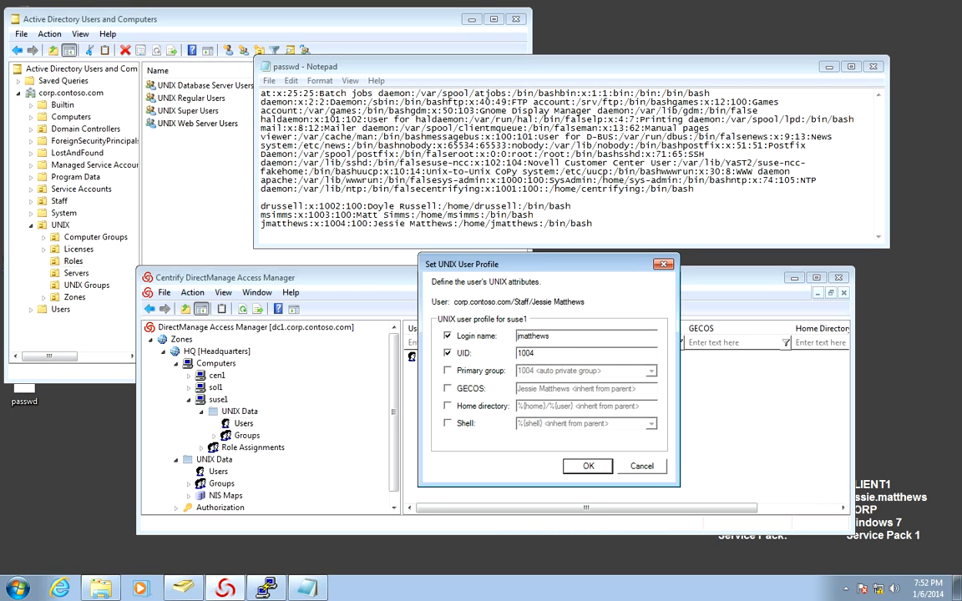
click(447, 371)
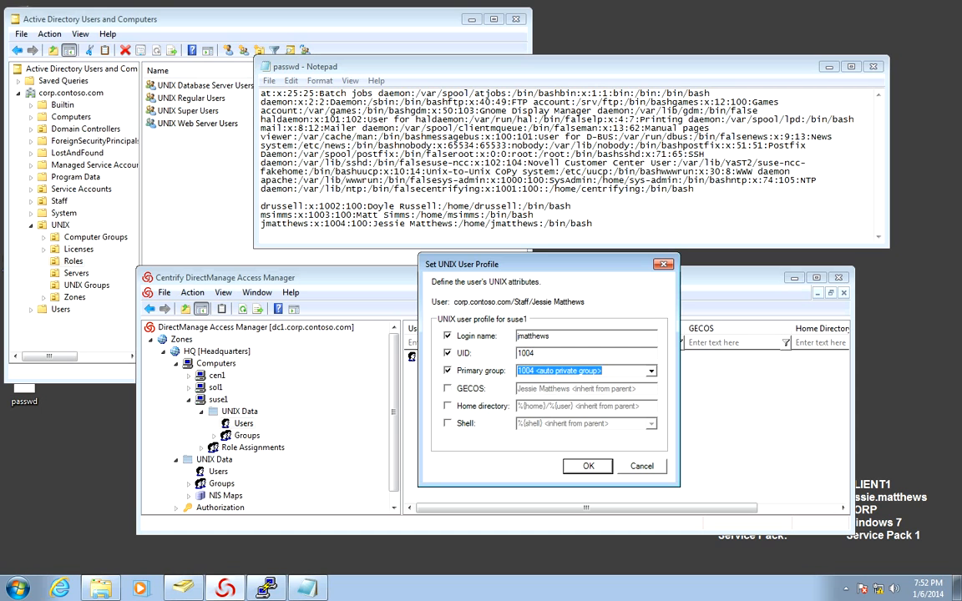
text(100)
click(588, 466)
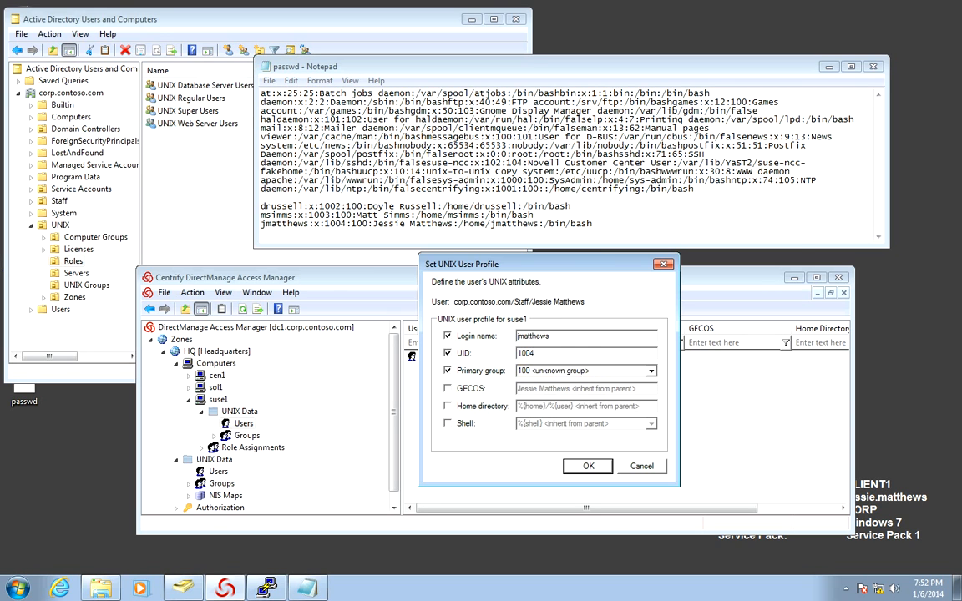
right_click(470, 425)
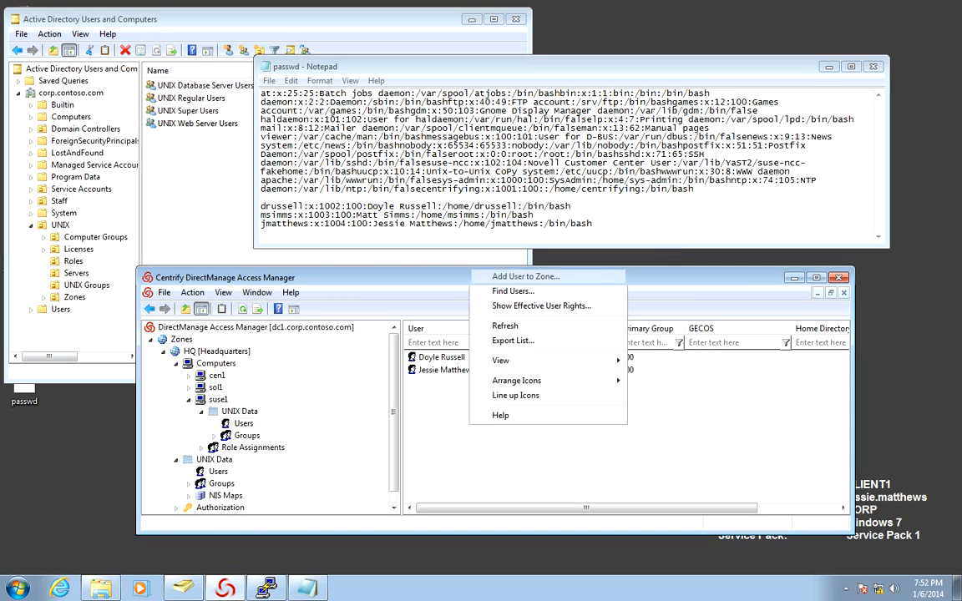
Search for and choose the third Staff user to add to suse1.
click(524, 276)
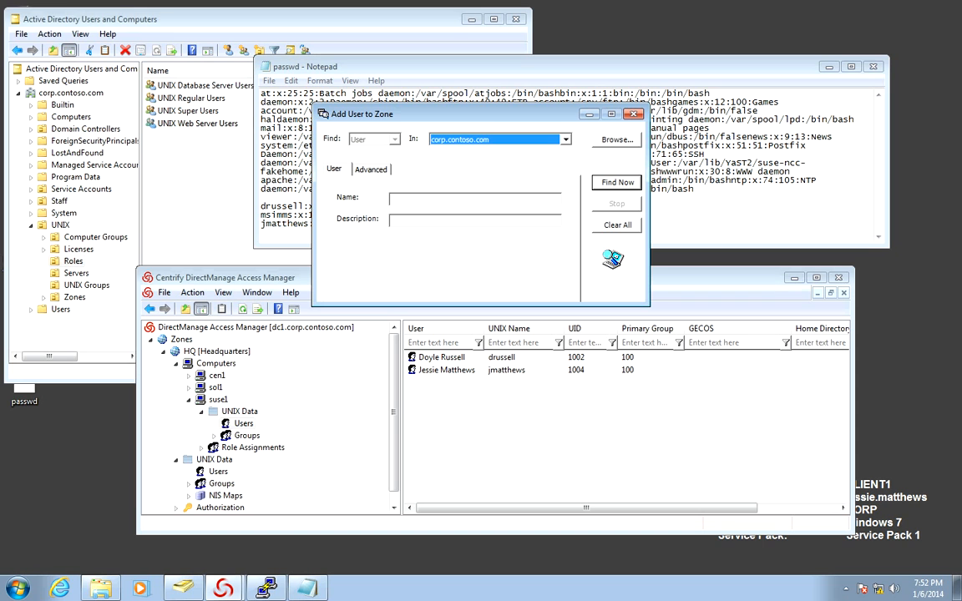
click(468, 199)
text(matt)
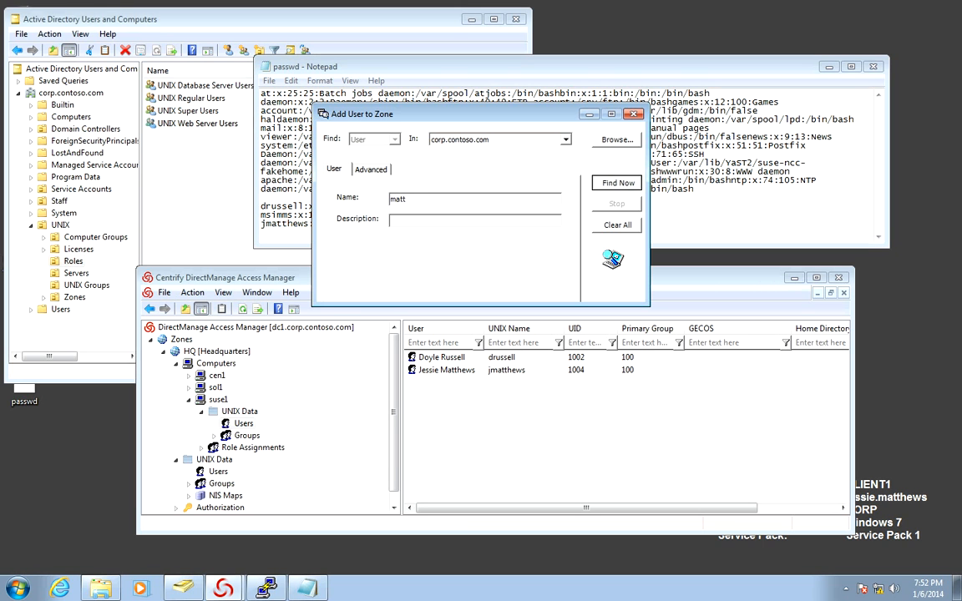
key(Return)
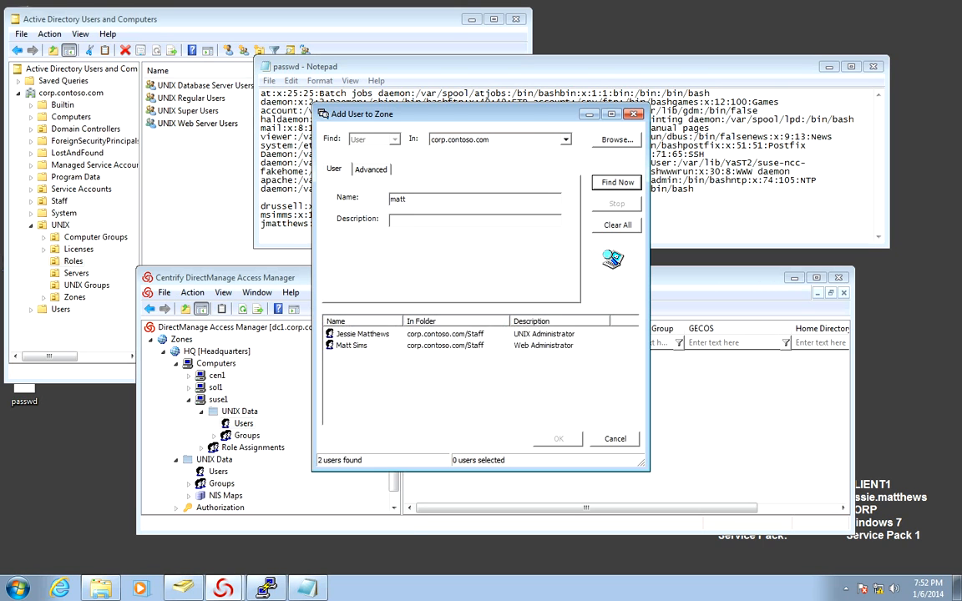
double_click(351, 346)
Give the user a custom suse1 login name, UID 1003 and primary group 100, and save.
click(381, 254)
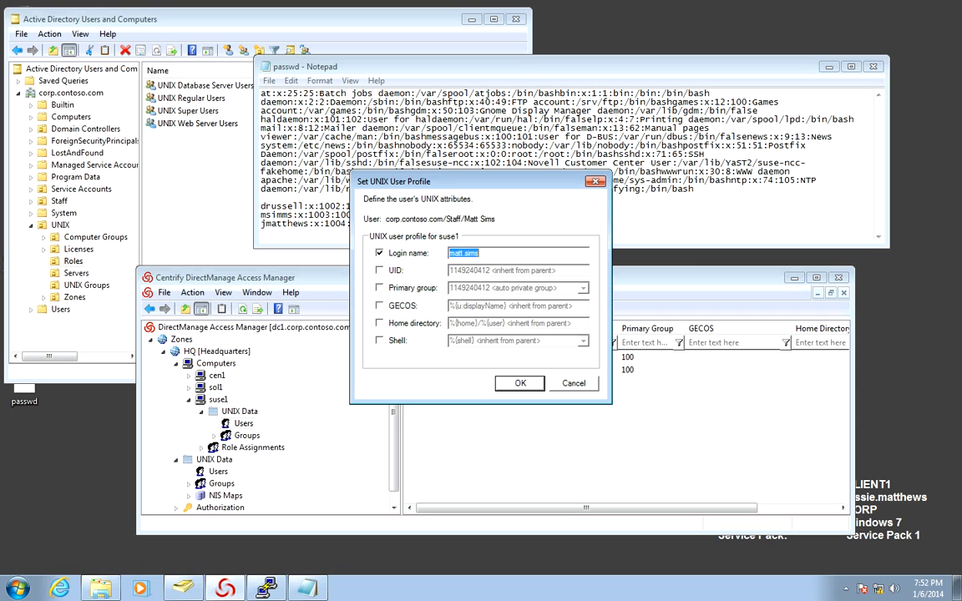
drag(468, 181, 555, 275)
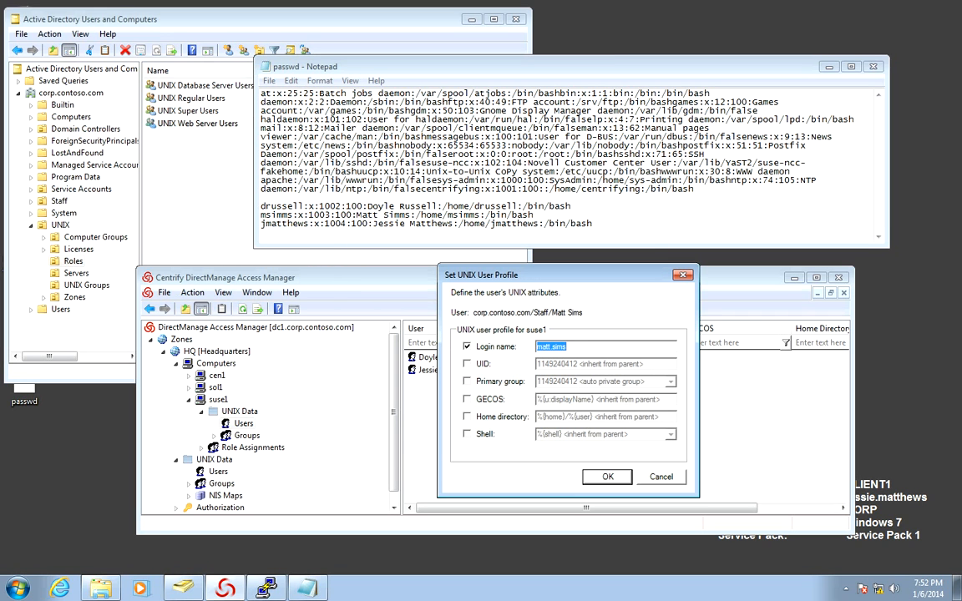
text(msimms)
click(467, 364)
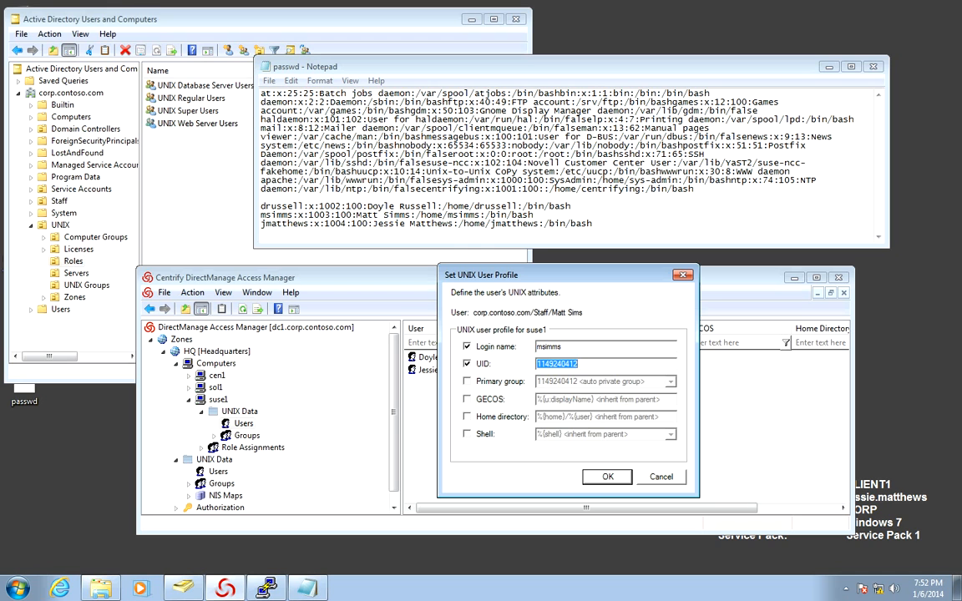
text(1003)
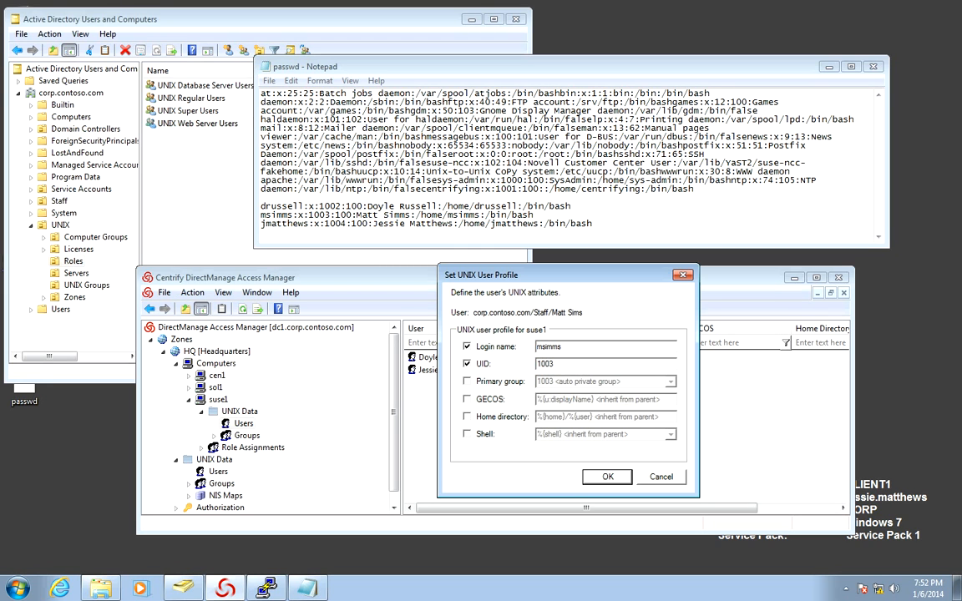
click(467, 382)
text(100 <unknown group>)
key(Return)
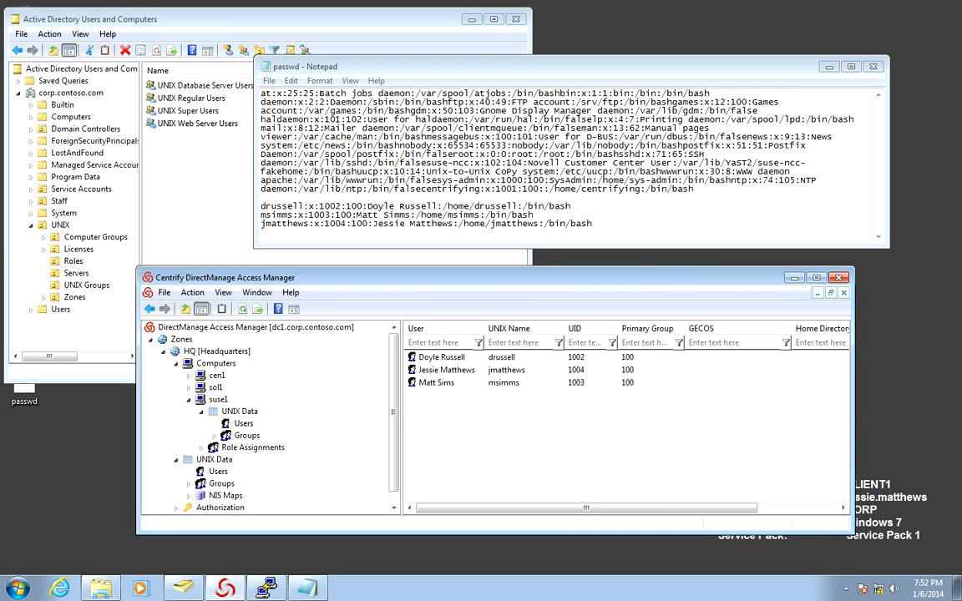
Clear the suse1 terminal and run sudo /usr/sbin/adjoin -S corp.contoso.com to join the domain.
click(267, 588)
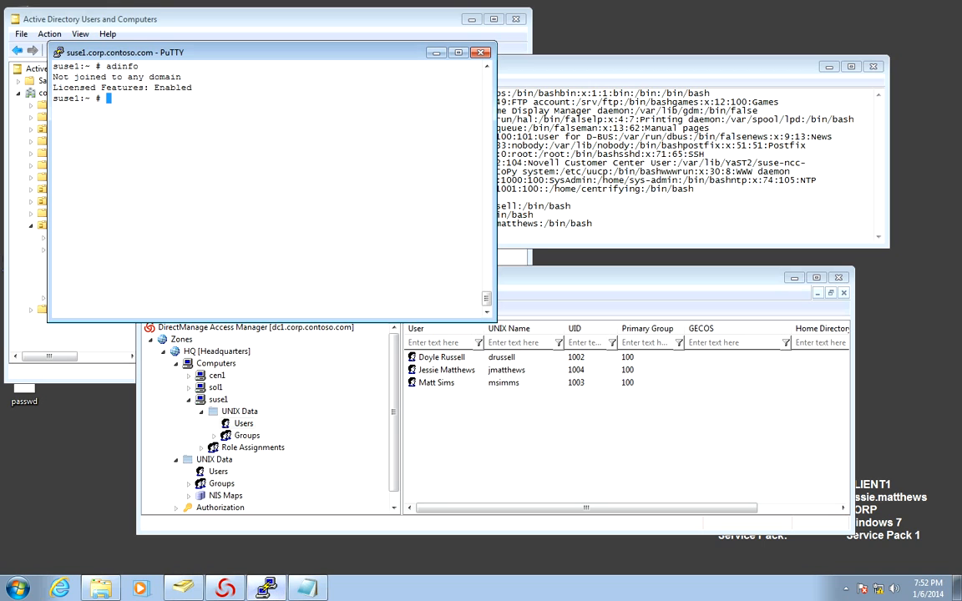
double_click(266, 183)
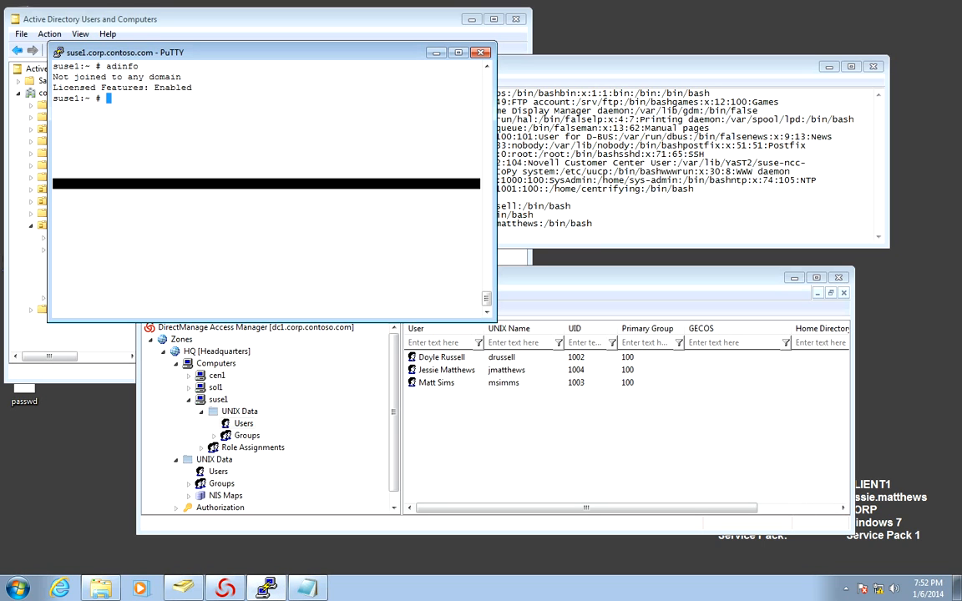
text(clear)
key(Return)
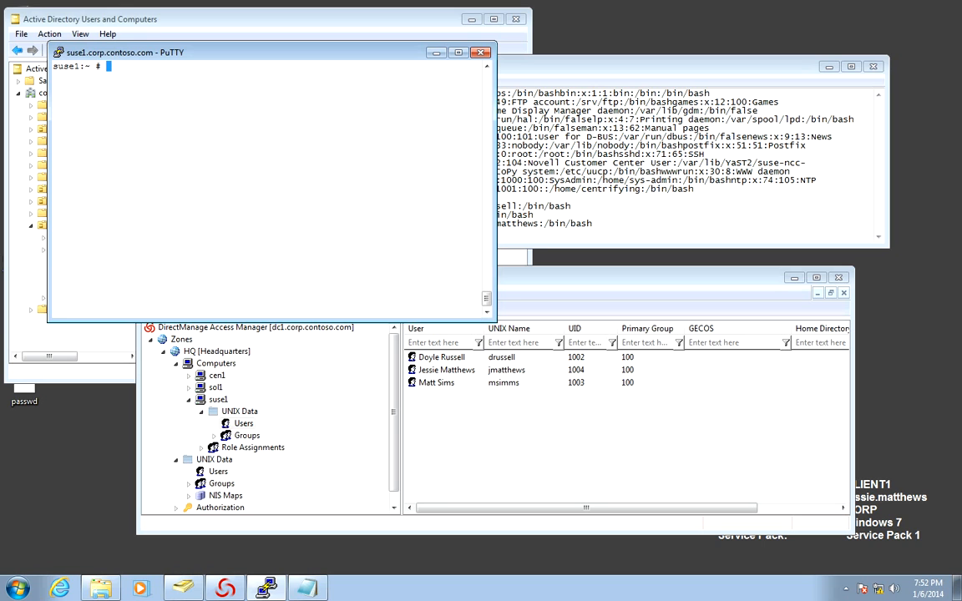
text(sudo /usr/sbin/adji)
key(BackSpace)
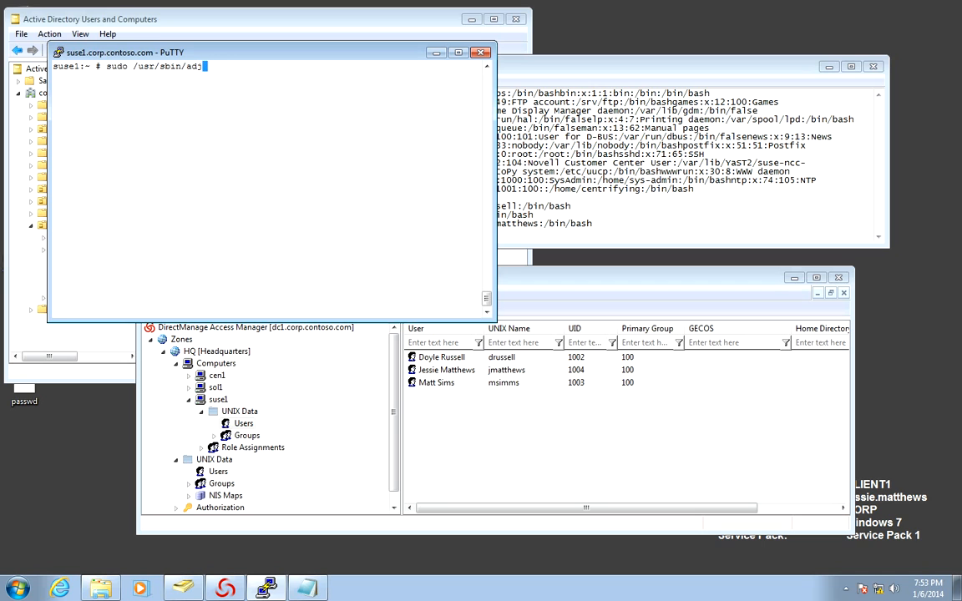
text(oin -S corp.contoso.com)
key(Return)
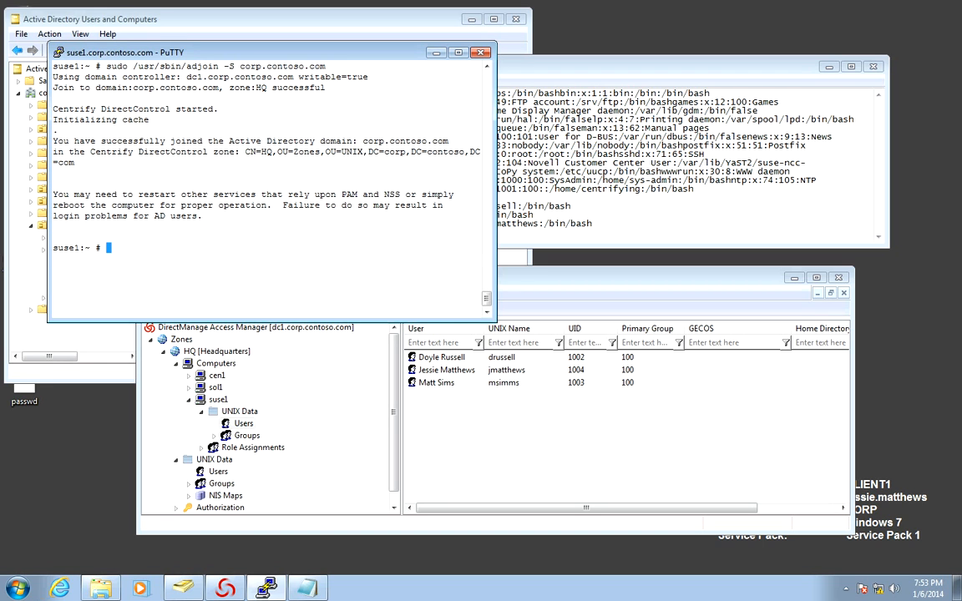
Run adquery user to list the zone users with UIDs 1002, 1004 and 1003.
text(adquery user)
key(Return)
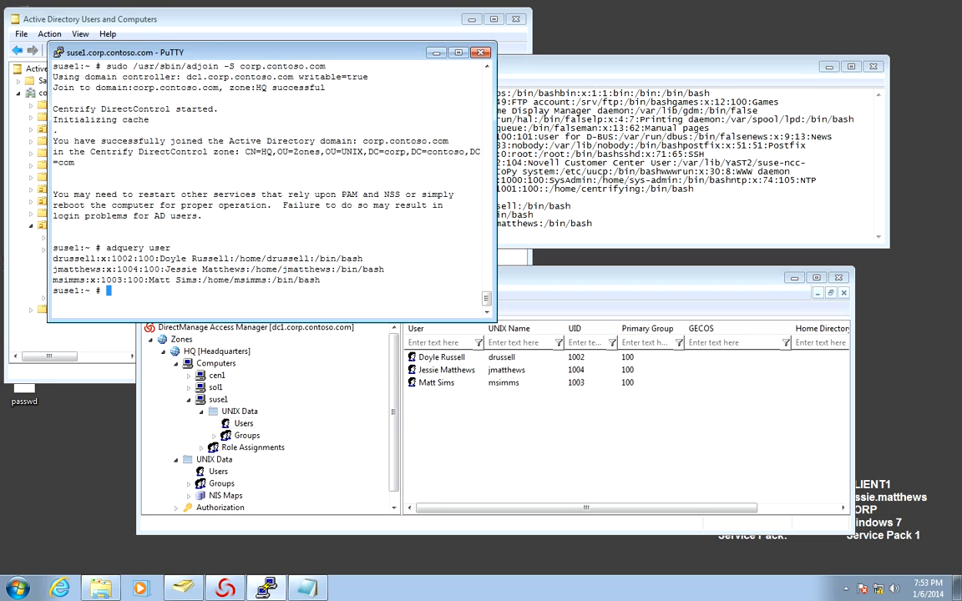
click(58, 52)
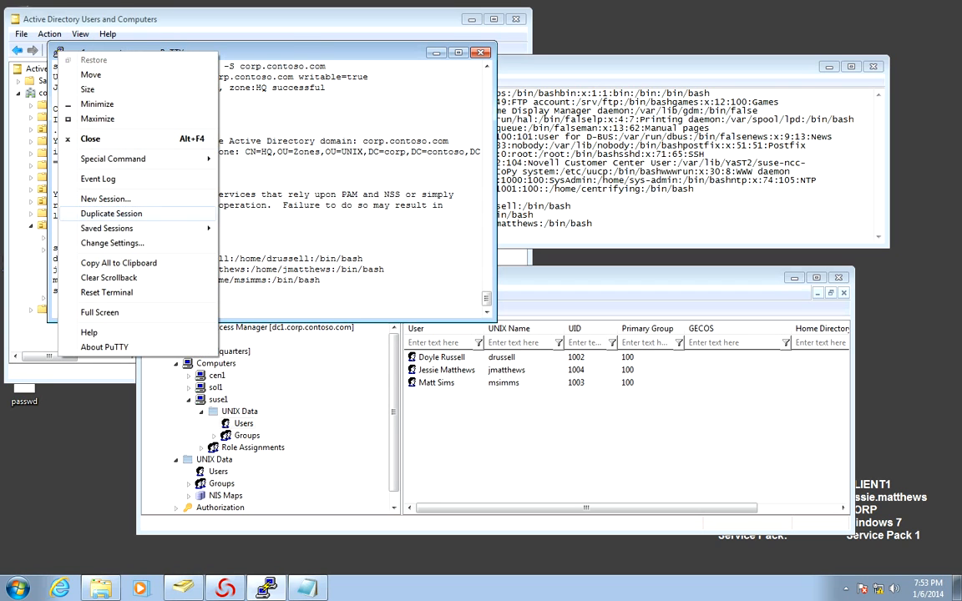
Duplicate the session, log in as the second zone user, and run pwd to check its /home directory.
click(111, 213)
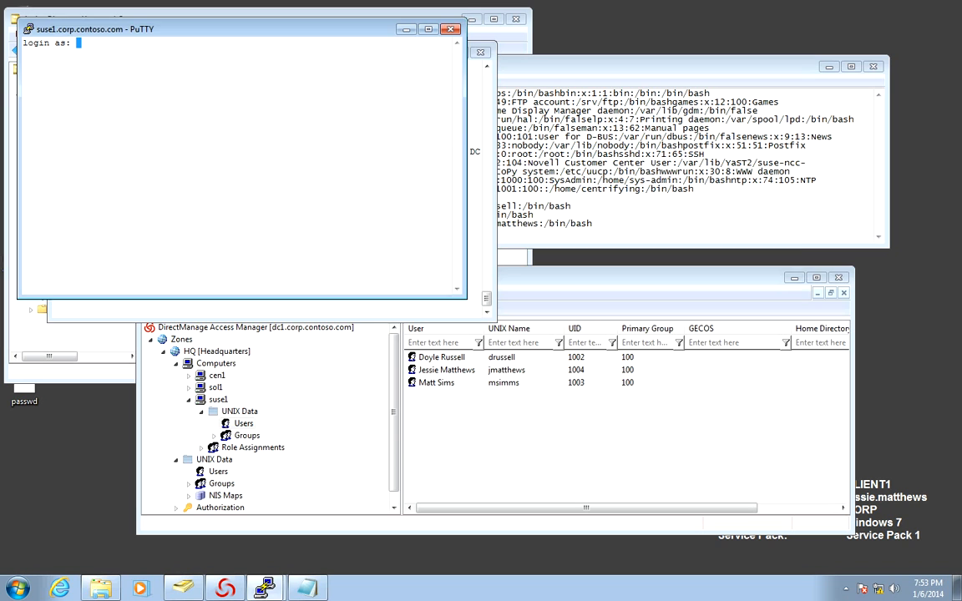
text(jmatth)
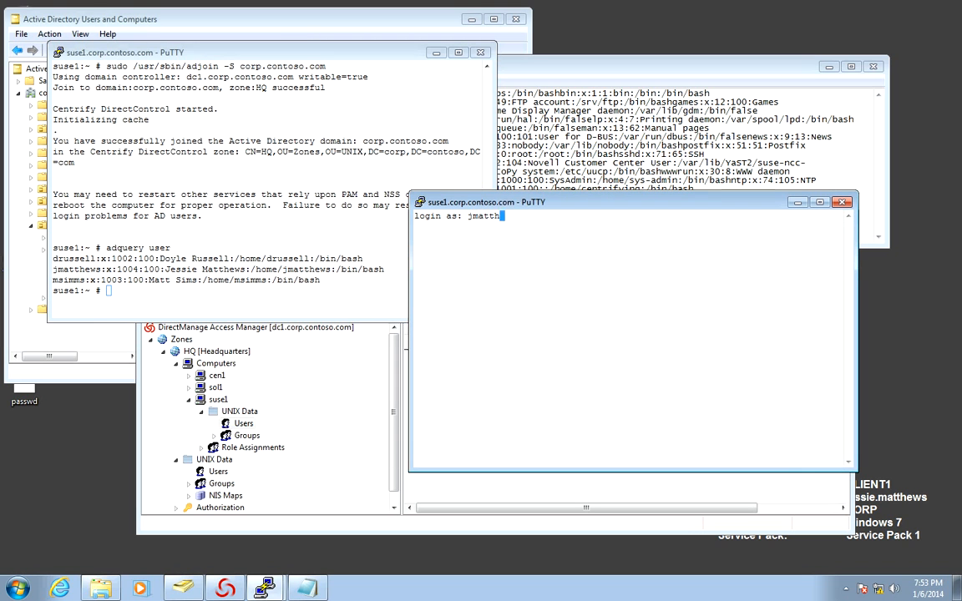
text(ews)
key(Return)
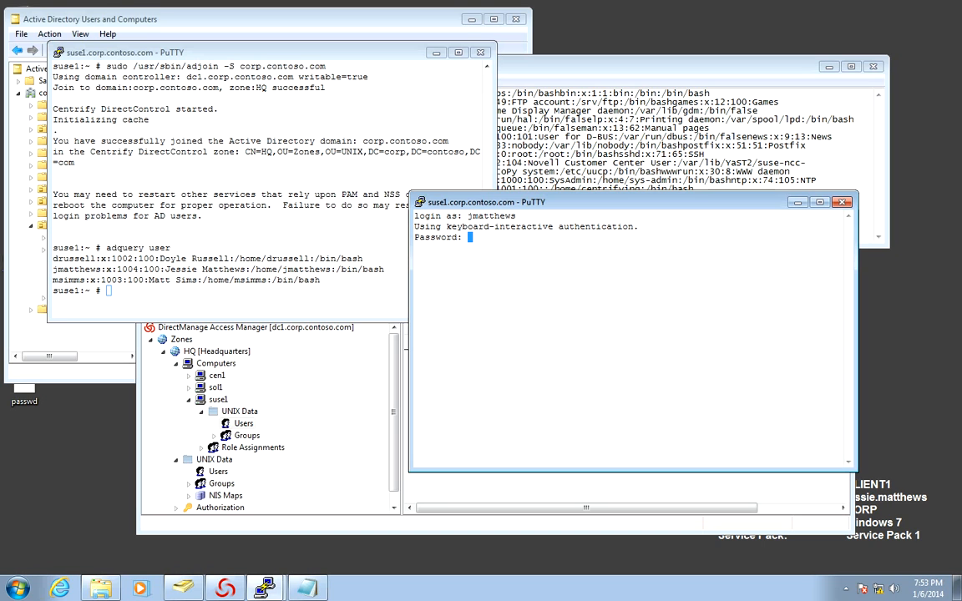
key(Return)
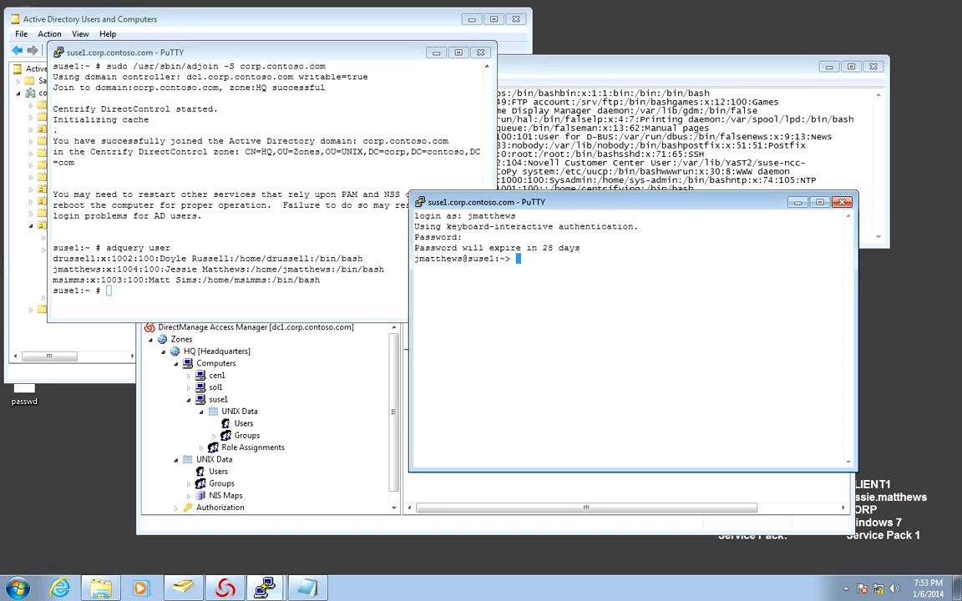
text(pwd)
key(Return)
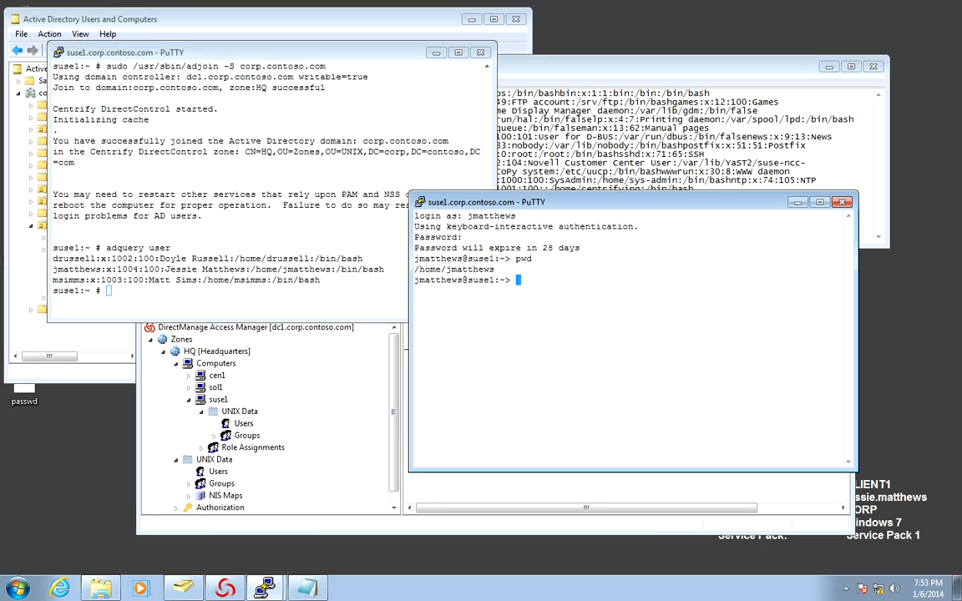
Run dzdo /usr/share/centrifydc/bin/adrmlocal -c -V as the zone user, entering the account password.
text(dzdo /usr/share/cent)
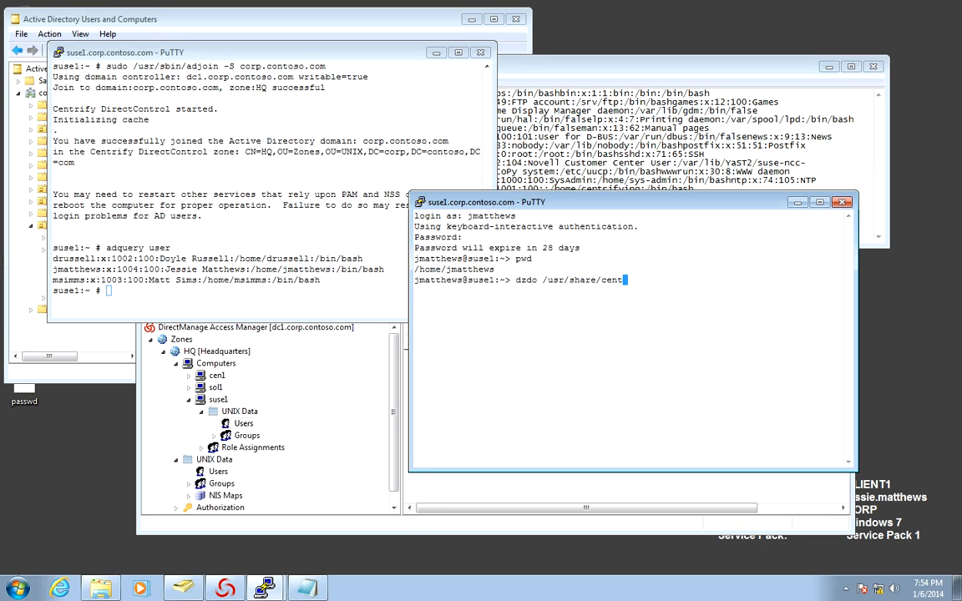
text(rifydc/bin/adrmlocal -c )
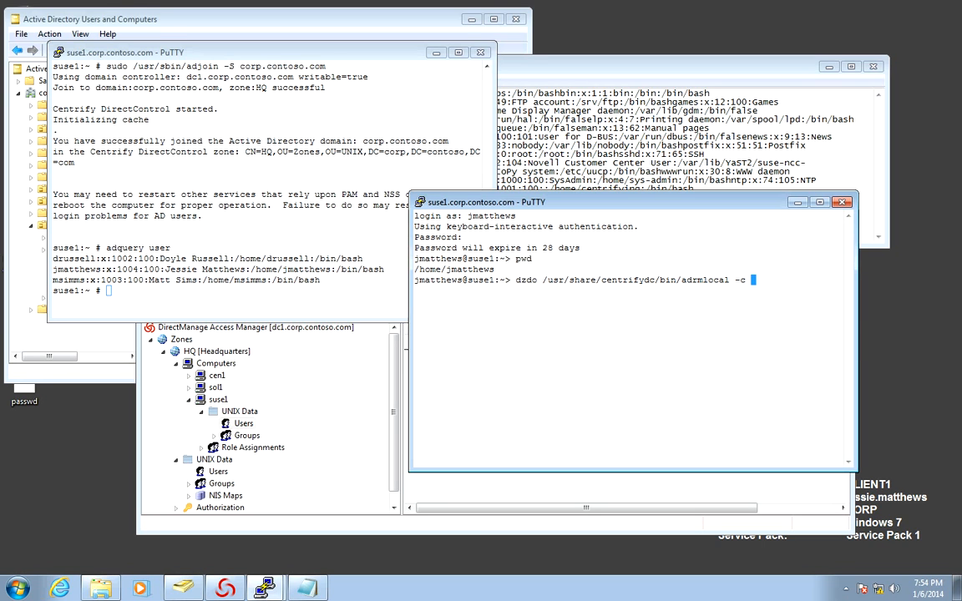
text(-V)
key(Return)
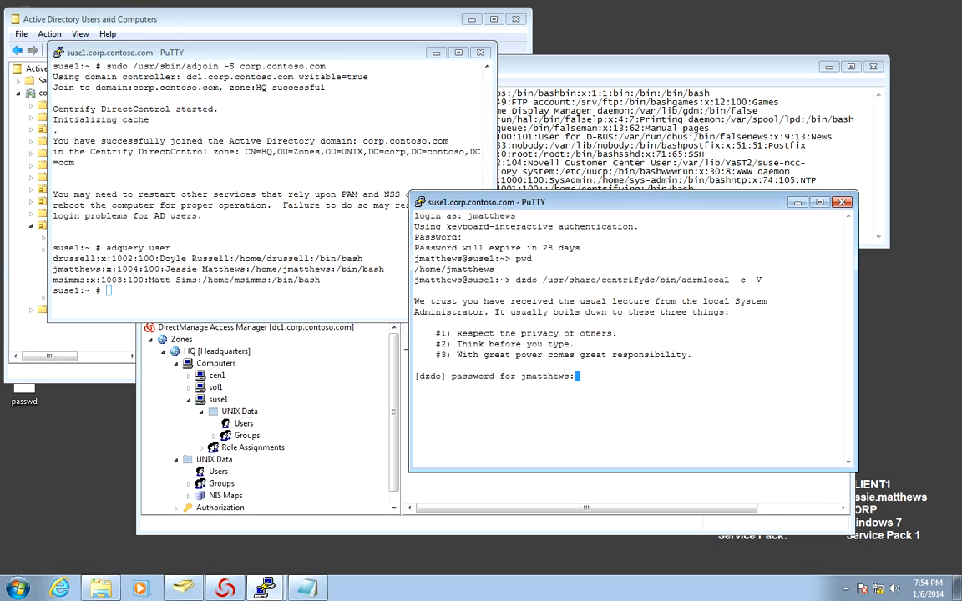
key(Return)
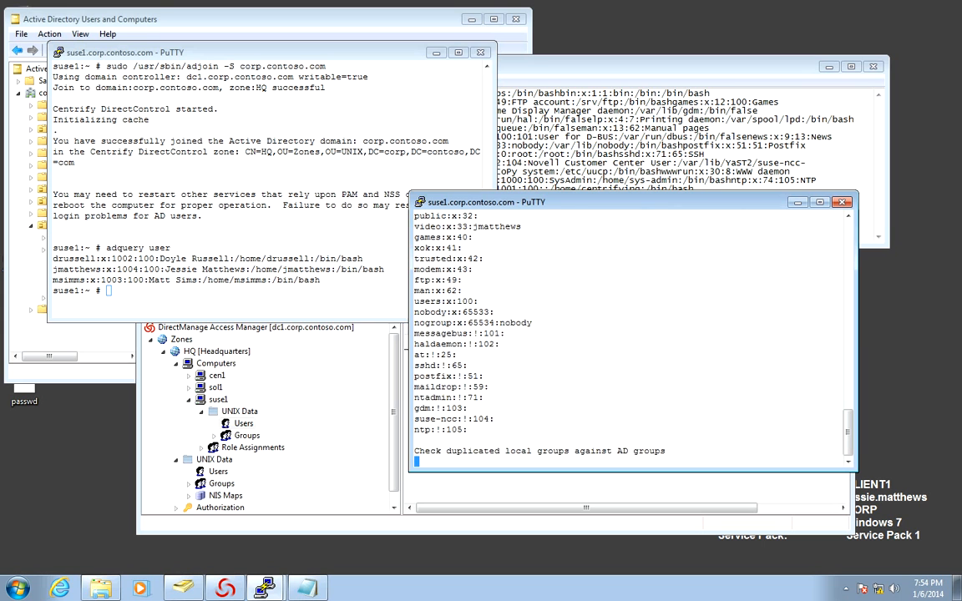
Scroll through the passwd and /etc/group duplicate-check listings, then start a getent passwd query.
key(shift+Page_Up)
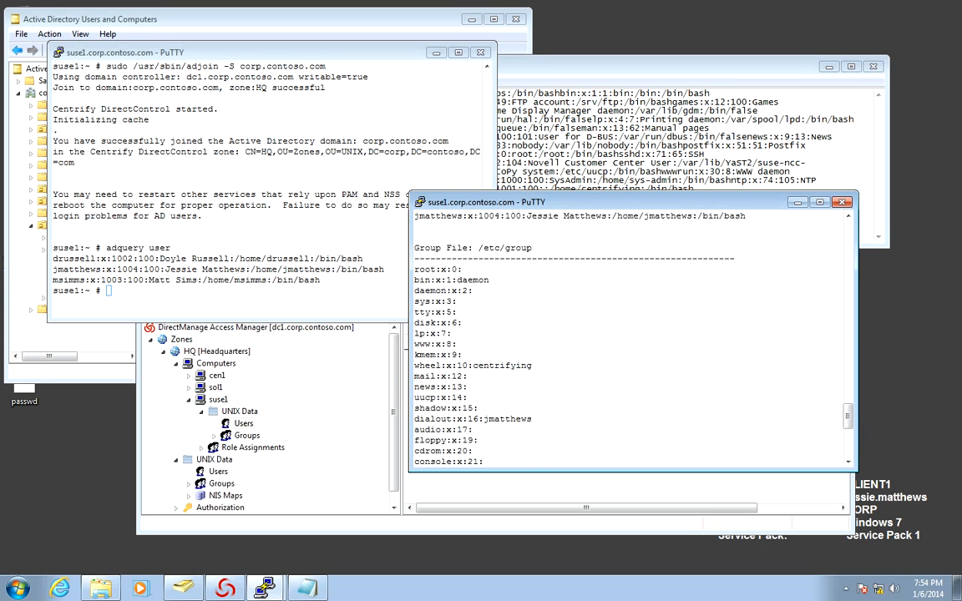
key(shift+Page_Up)
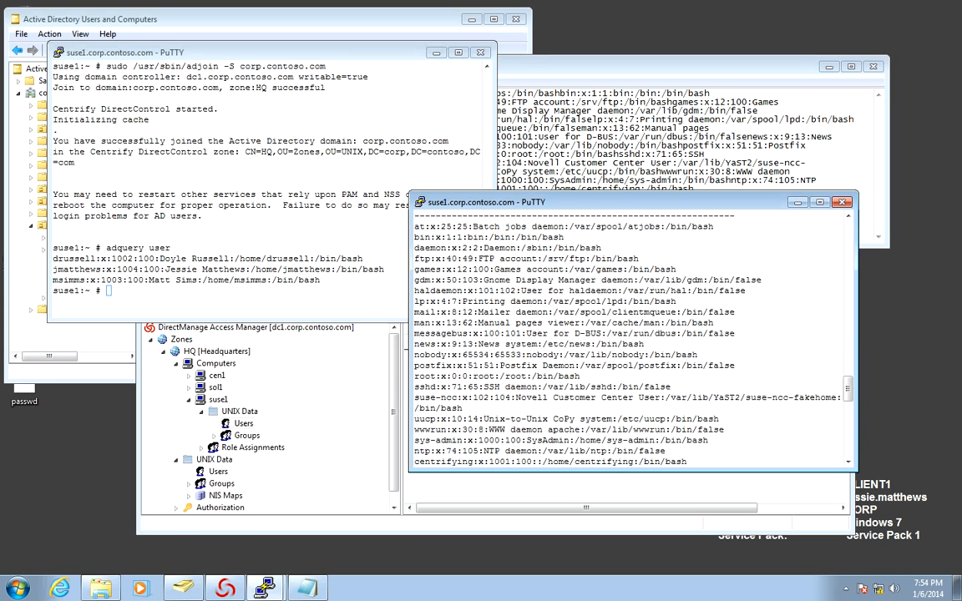
key(shift+Page_Down)
key(shift+Page_Down)
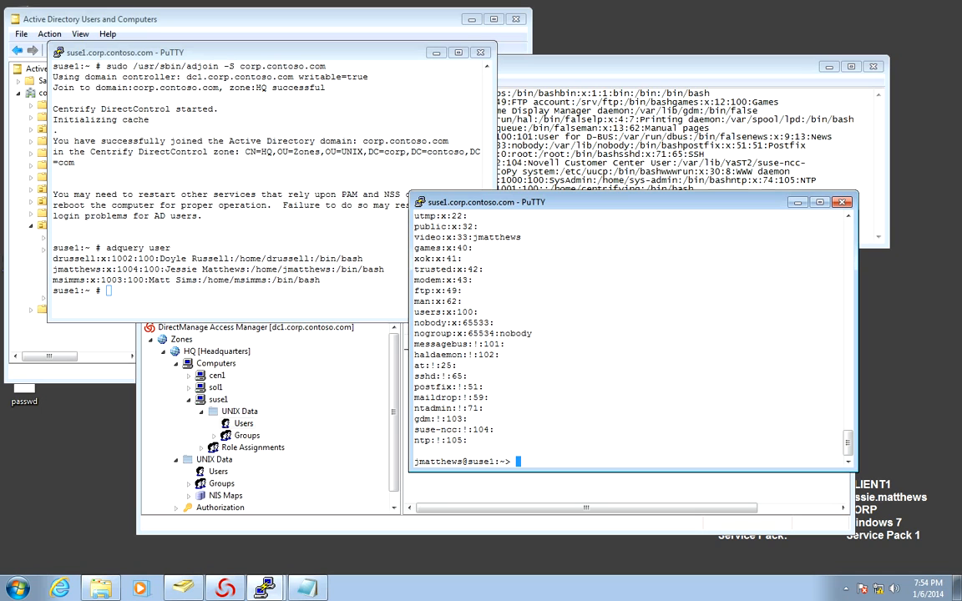
text(getent p)
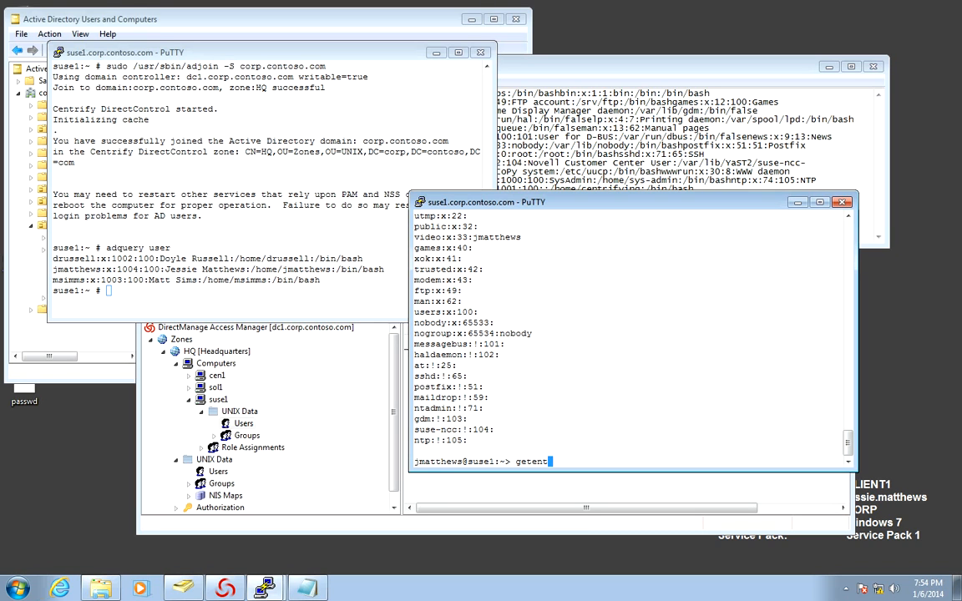